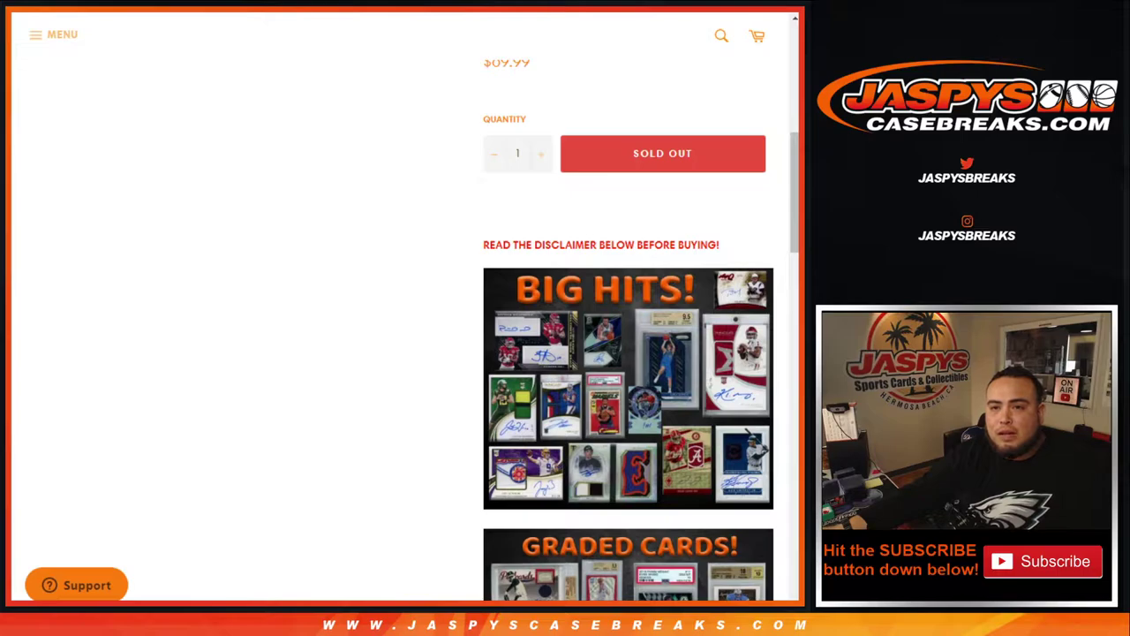
Step: Switch from the sold-out store page to the RANDOM.ORG Dice Roller set to 2 dice
key("ctrl+Tab")
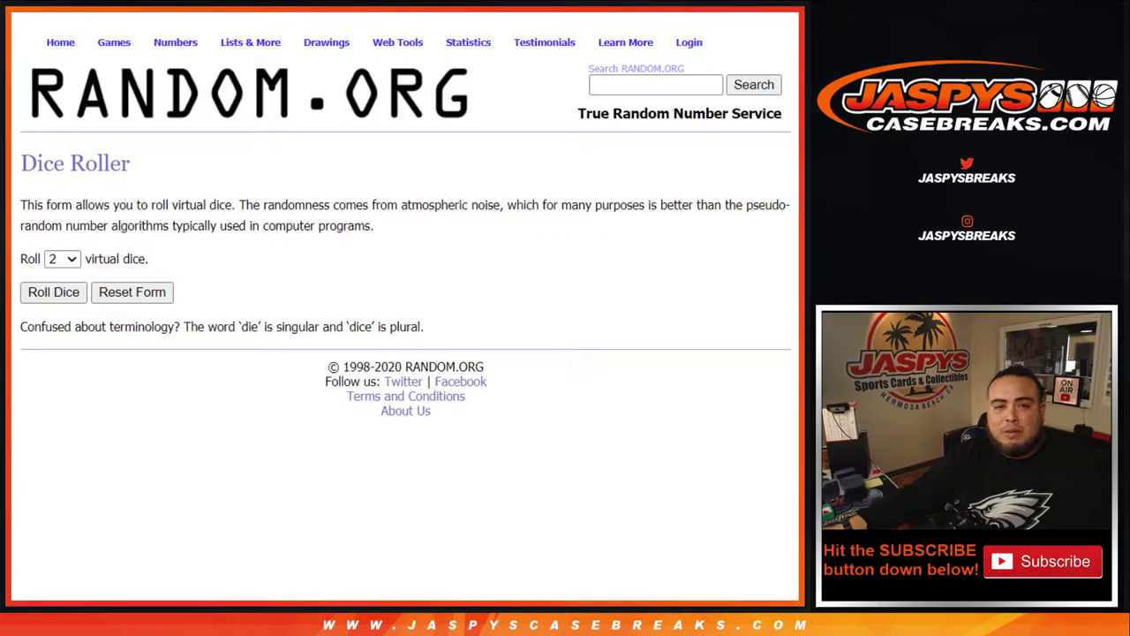
Step: Roll the two virtual dice on the RANDOM.ORG Dice Roller
key("ctrl+Tab")
key("ctrl+Tab")
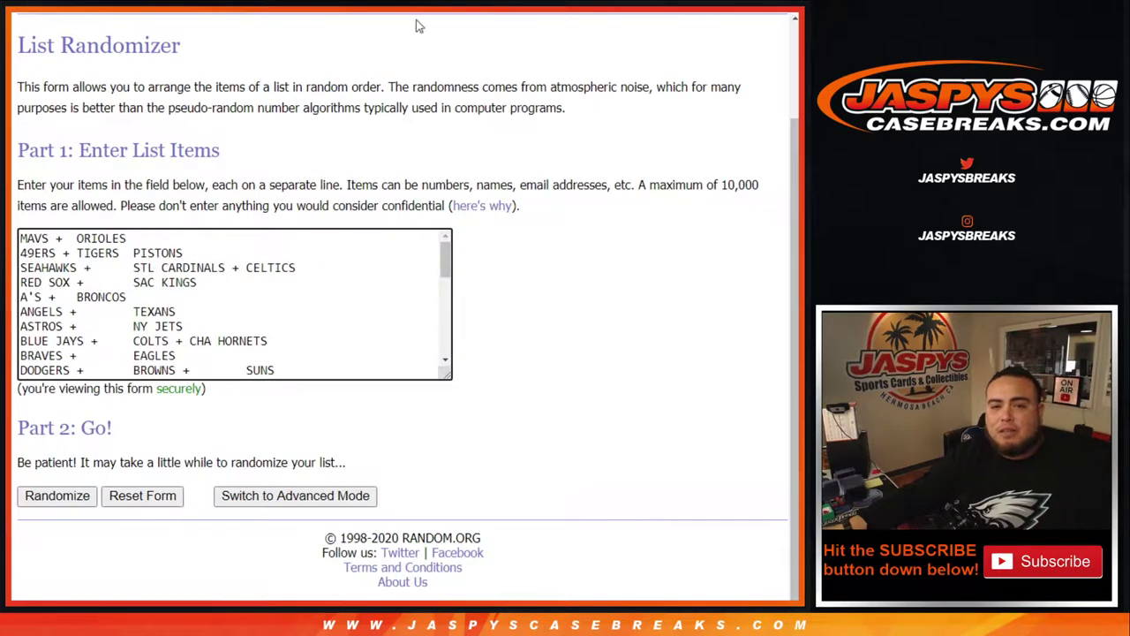
key("ctrl+Tab")
scroll(224, 296, "down", 5)
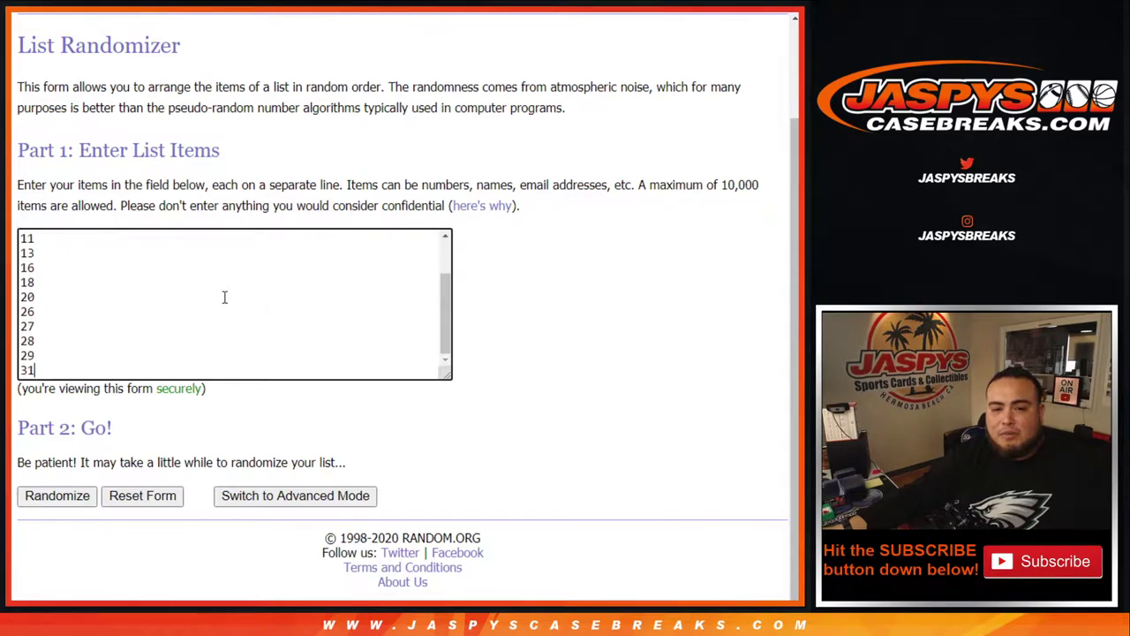
scroll(225, 296, "up", 5)
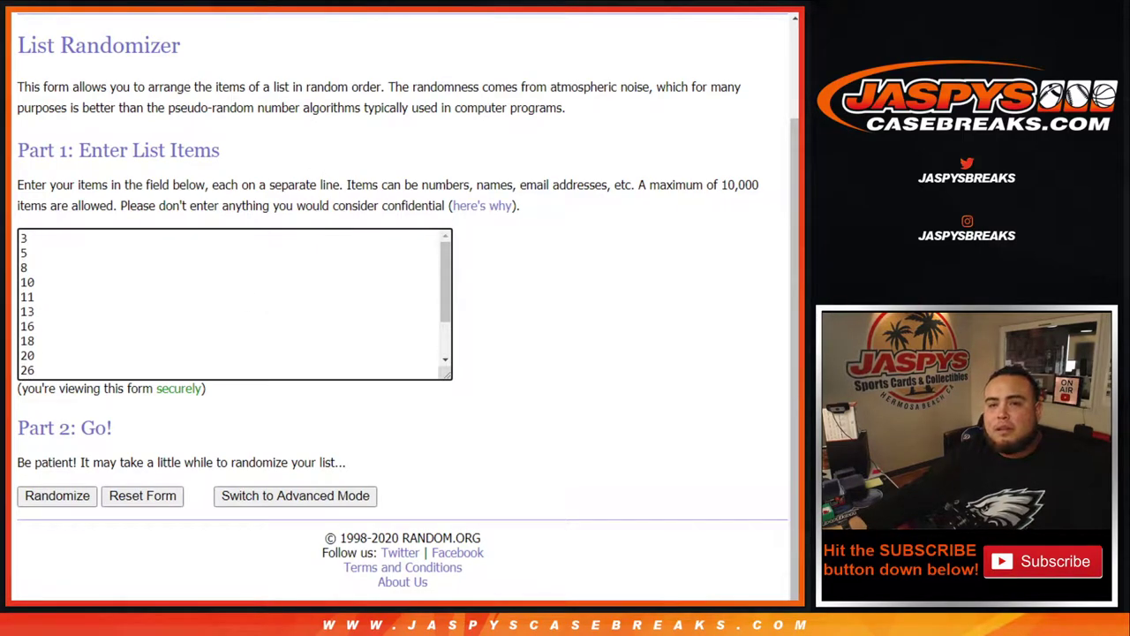
key("ctrl+Tab")
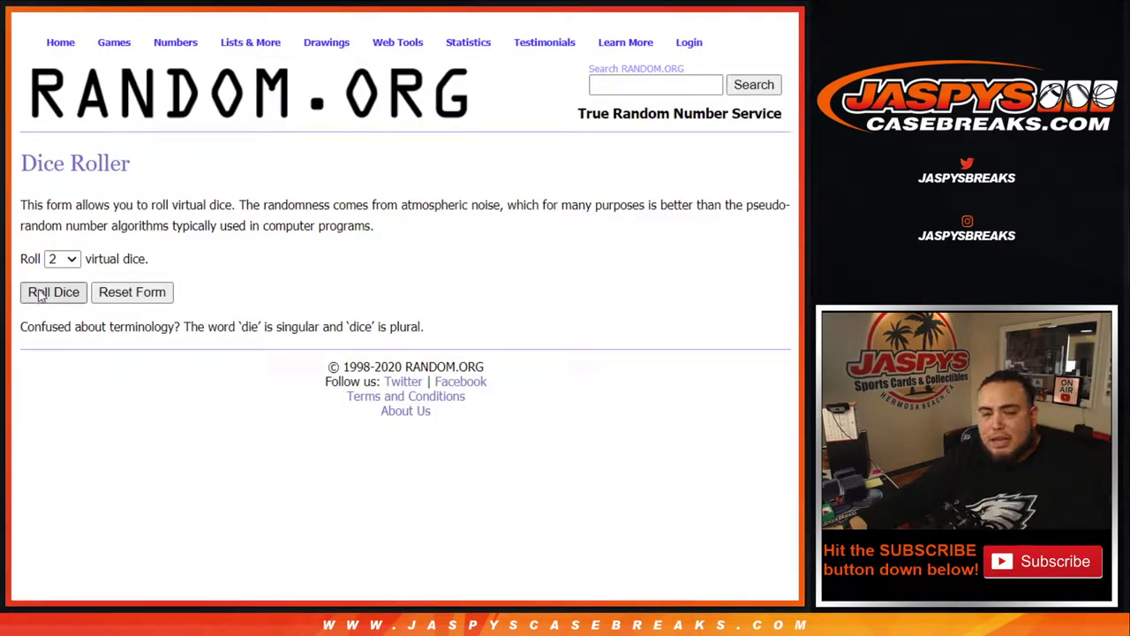
left_click(39, 296)
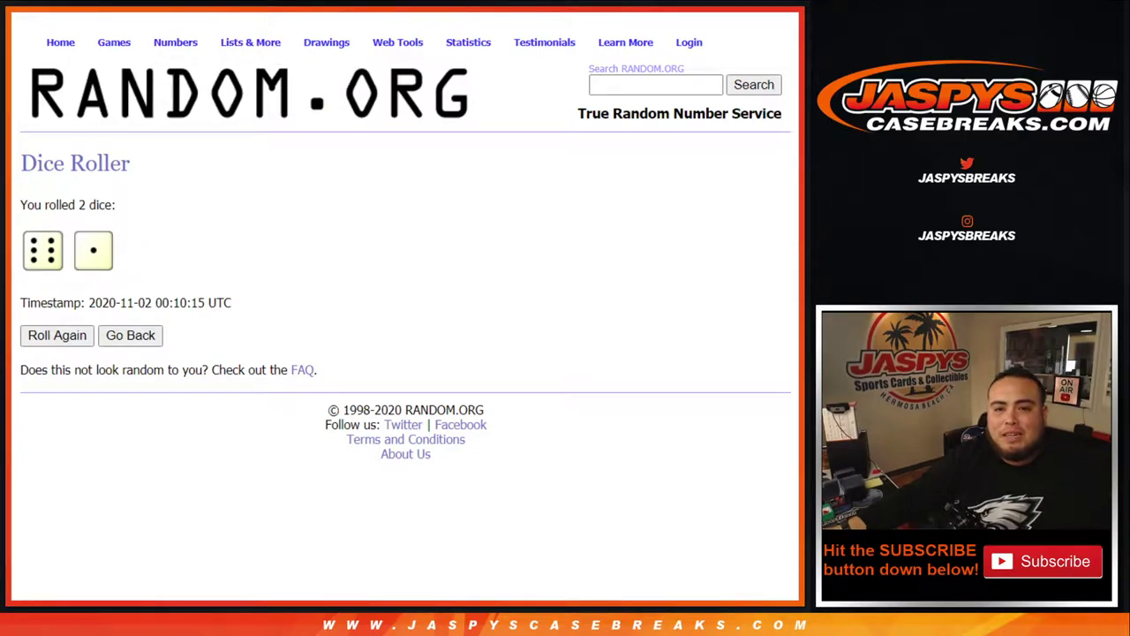
Step: Shuffle the 32 buyer names seven times in the list randomizer
key("ctrl+Tab")
scroll(310, 262, "down", 3)
left_click(49, 499)
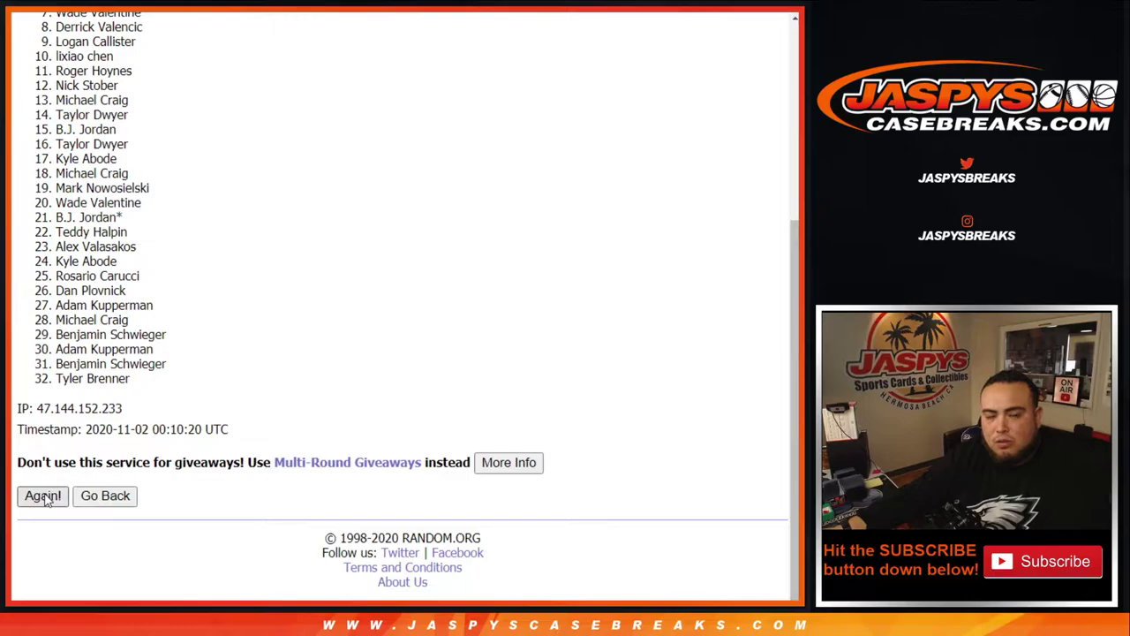
left_click(46, 498)
left_click(46, 498)
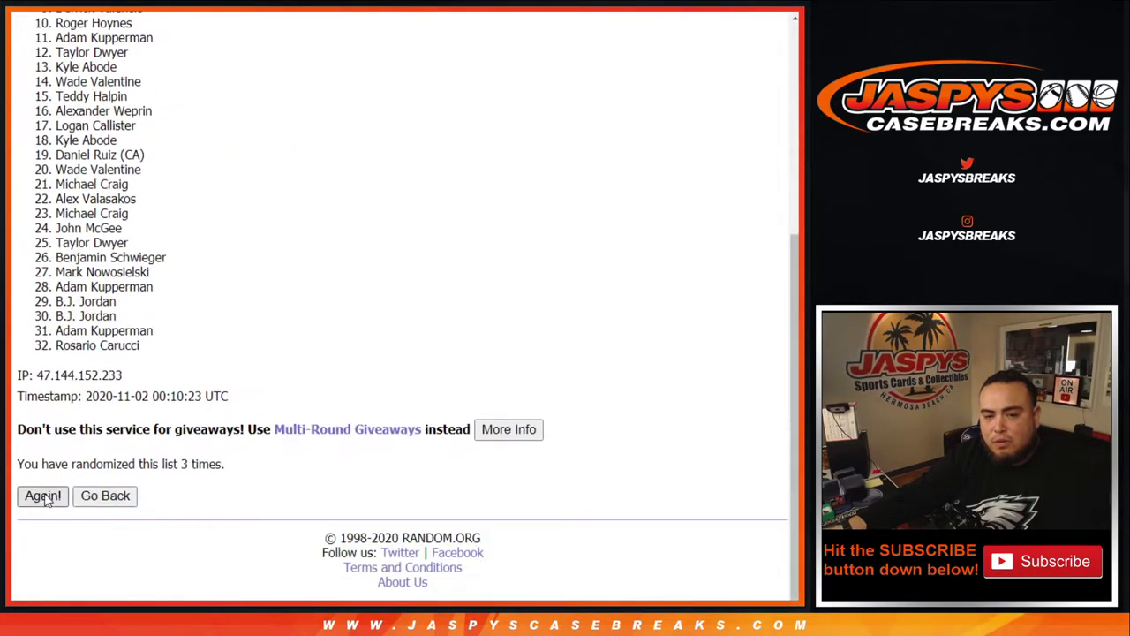
left_click(46, 498)
left_click(46, 498)
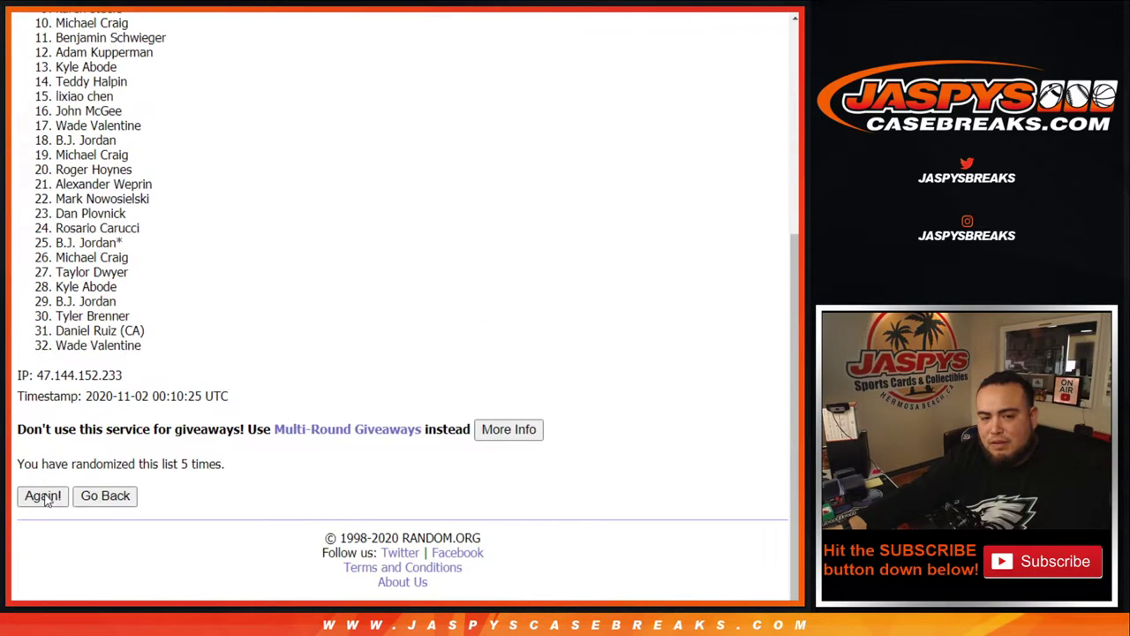
left_click(46, 499)
left_click(46, 499)
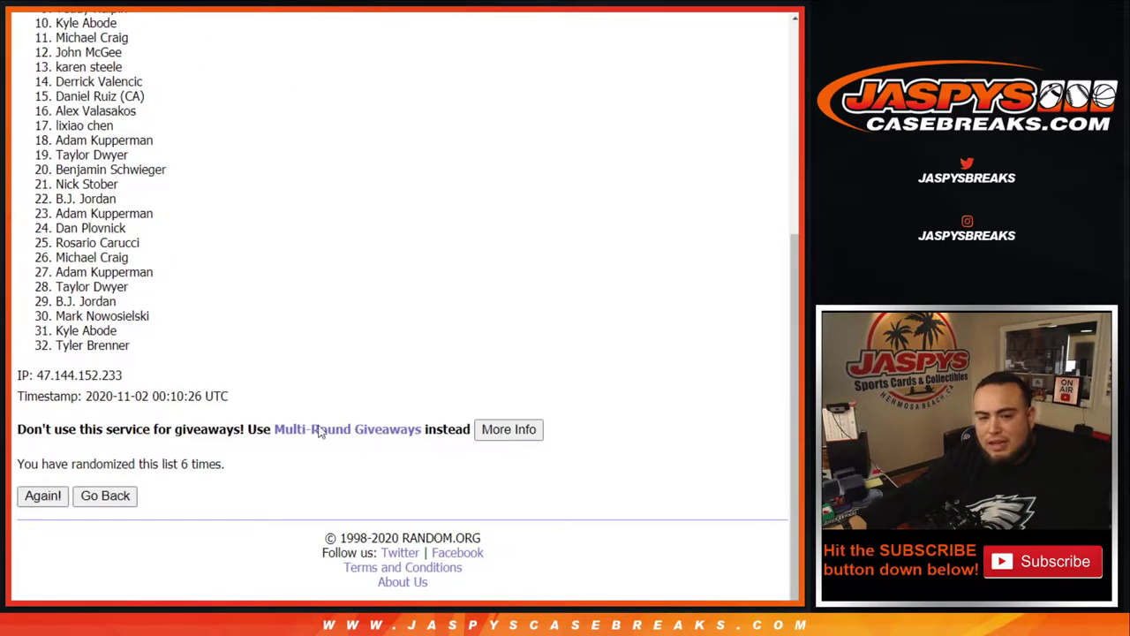
left_click_drag(181, 463, 225, 465)
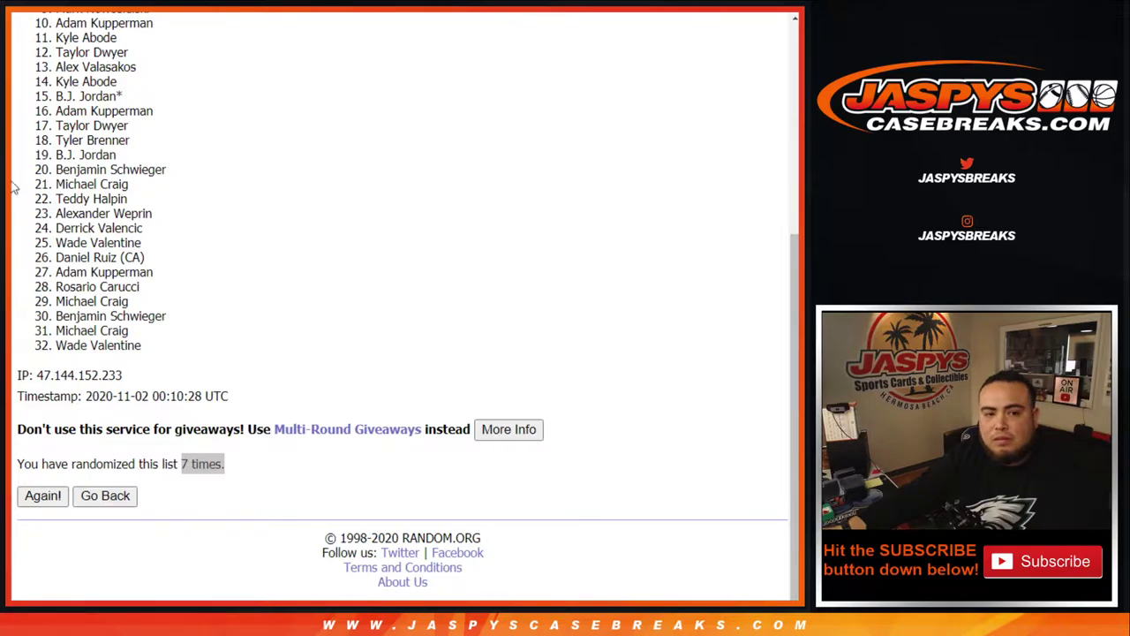
Step: Paste the final order of the 32 names into column A of the Google Sheet
scroll(234, 305, "up", 5)
left_click_drag(55, 232, 182, 347)
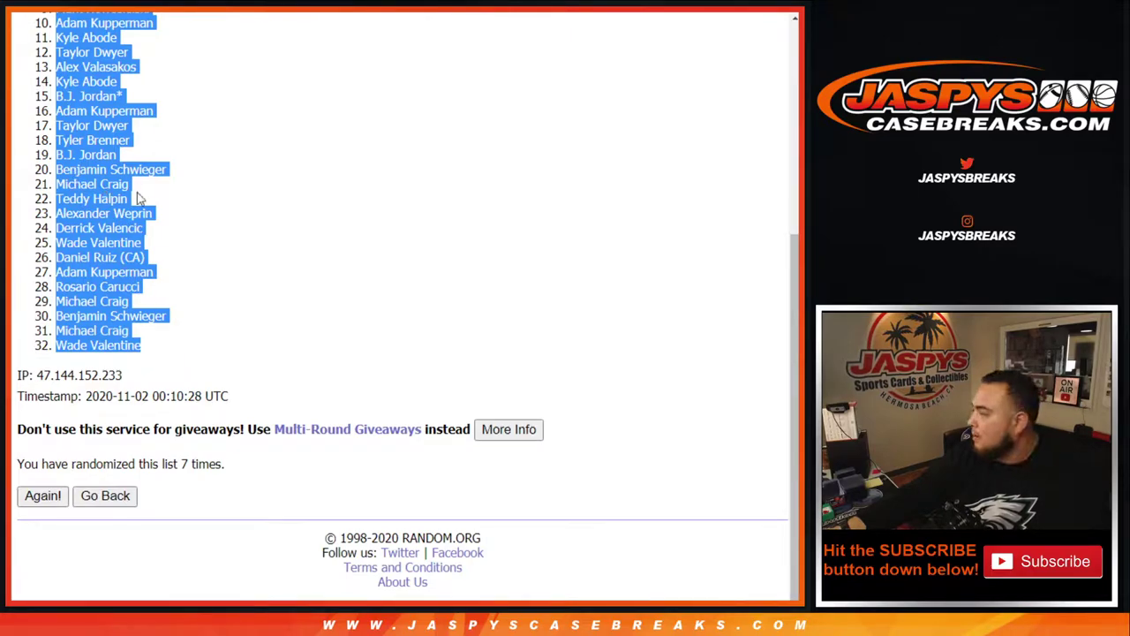
key("alt+Tab")
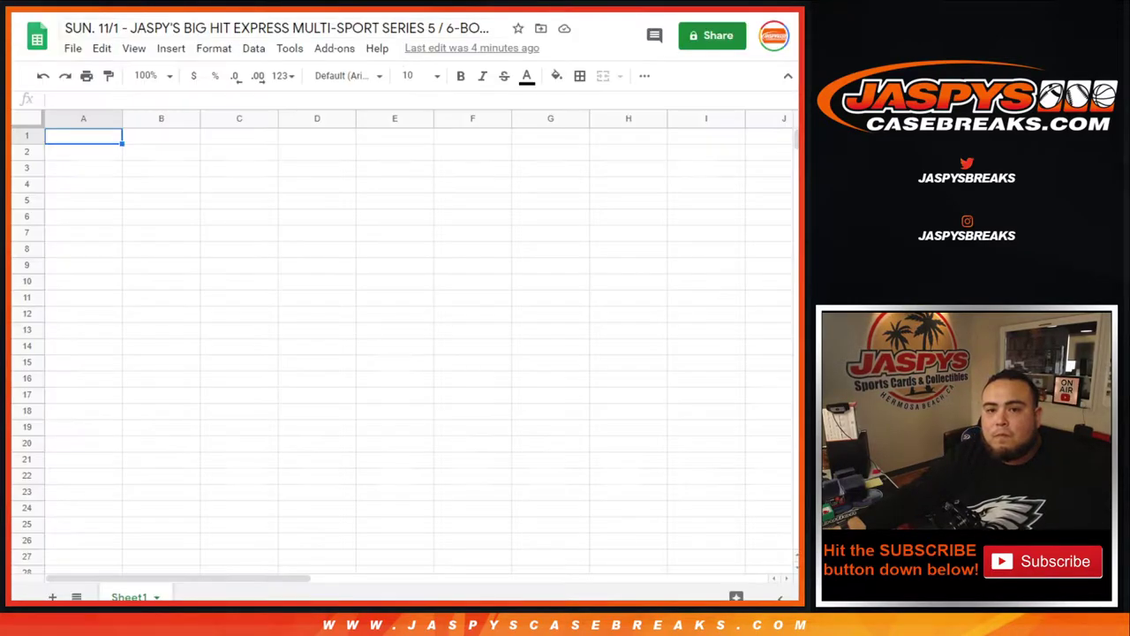
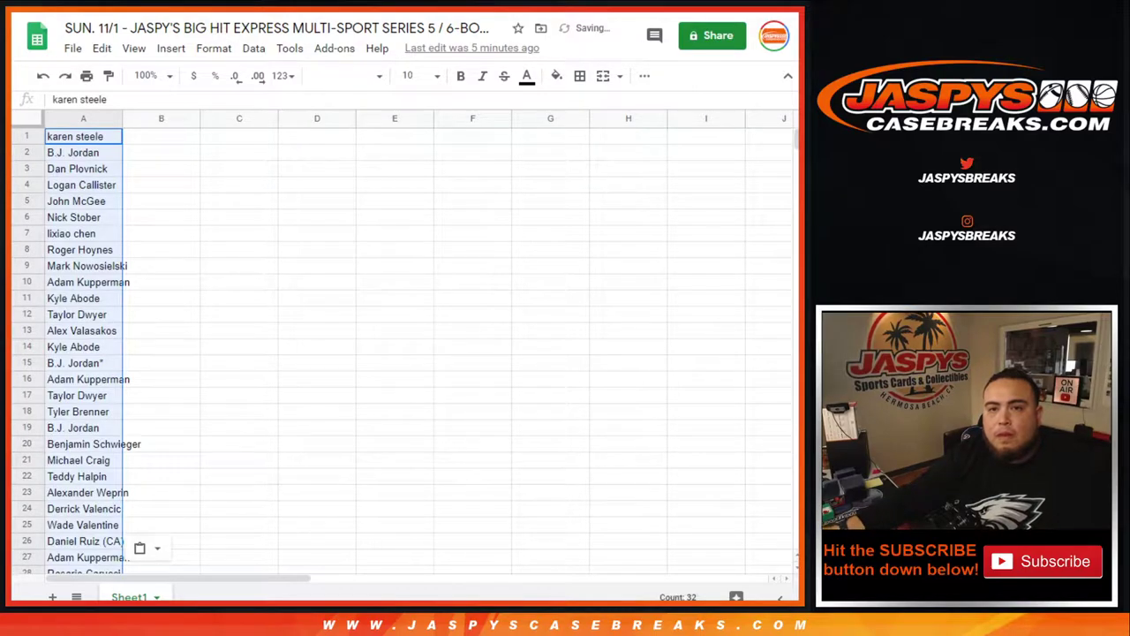
key("alt+Tab")
key("ctrl+Tab")
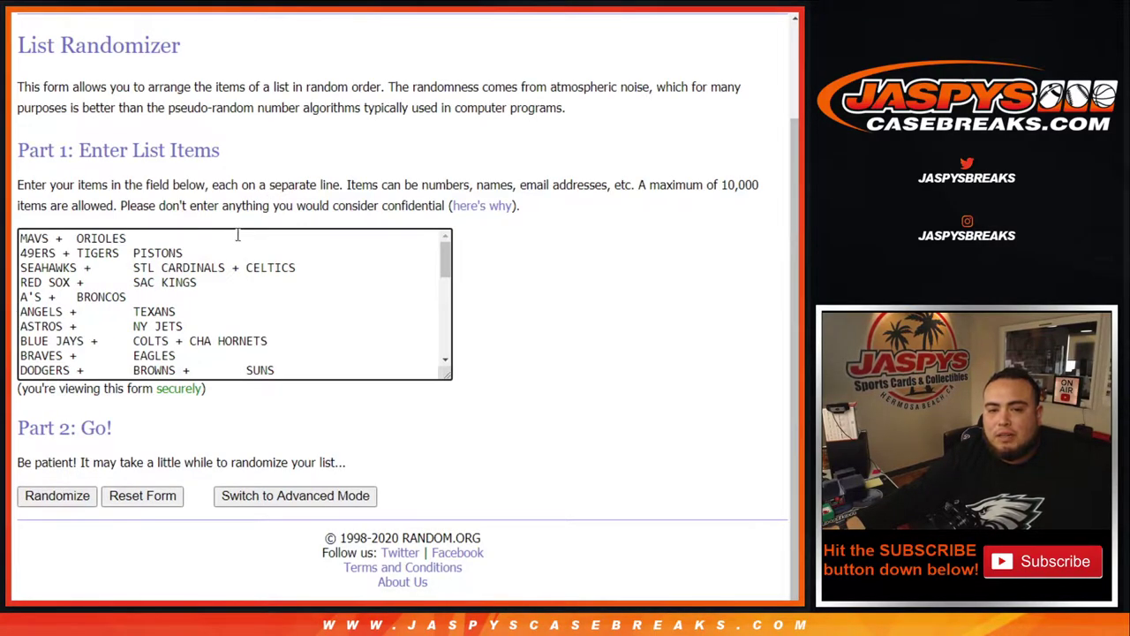
Step: Shuffle the 32 team groups seven times, ending with SF GIANTS + RAIDERS + BULLS first
scroll(236, 265, "down", 5)
left_click(53, 497)
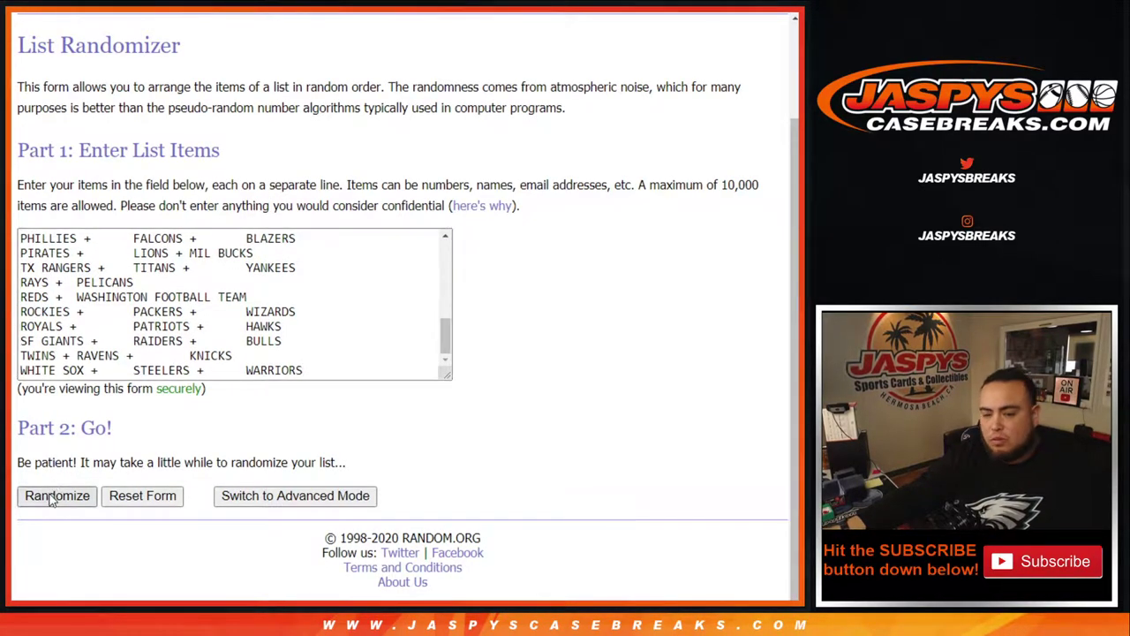
scroll(53, 497, "down", 2)
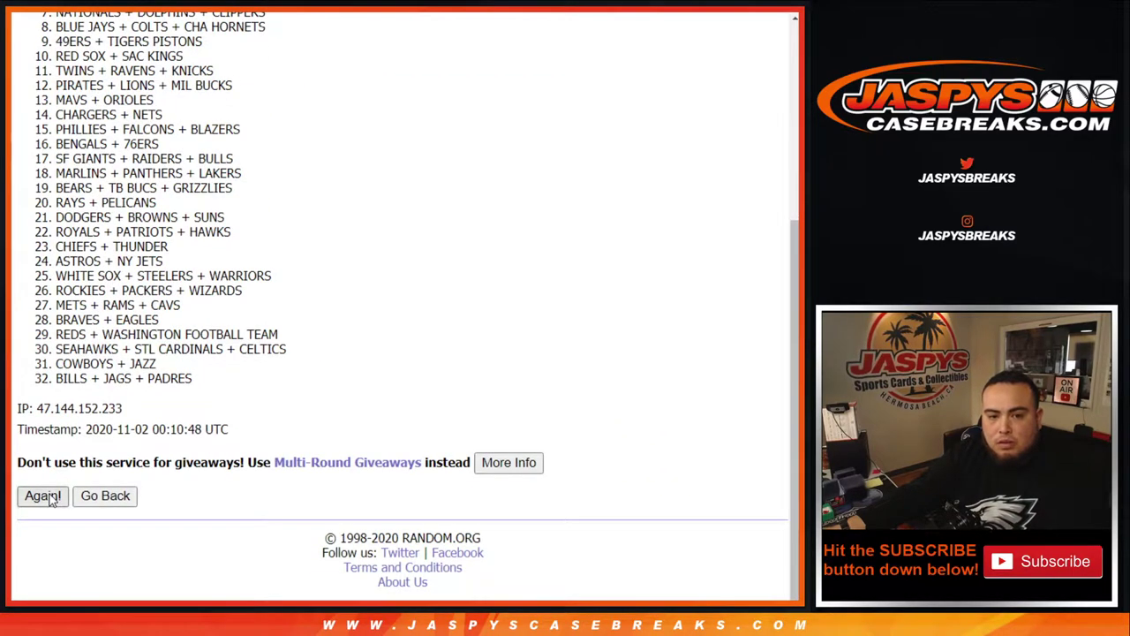
left_click(42, 496)
left_click(42, 495)
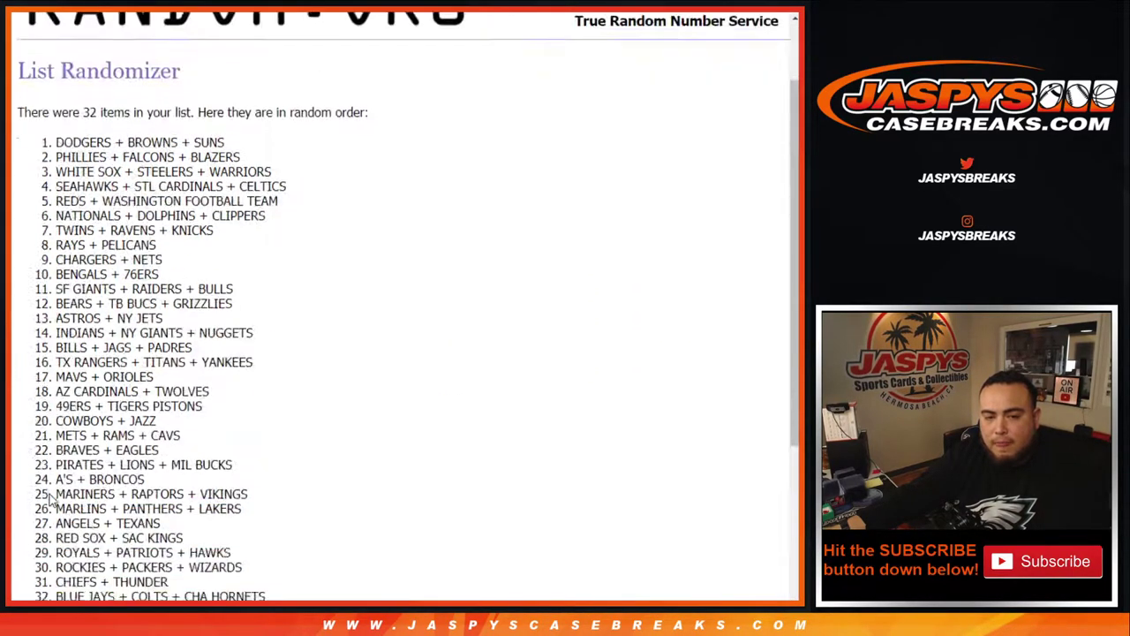
scroll(51, 500, "down", 5)
left_click(41, 495)
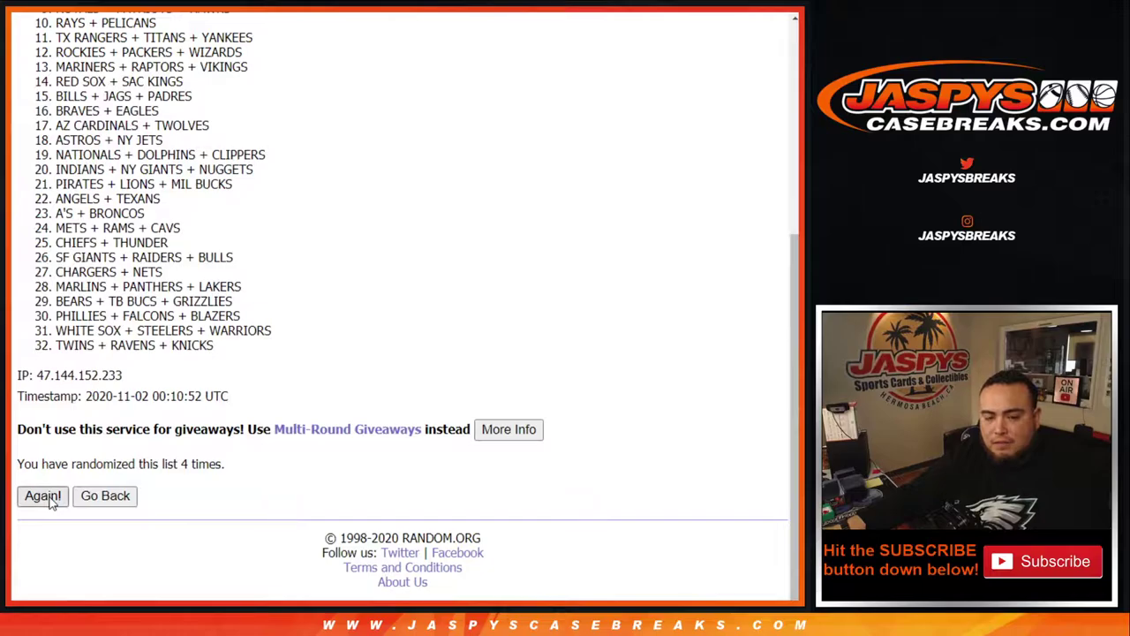
left_click(42, 495)
left_click(42, 496)
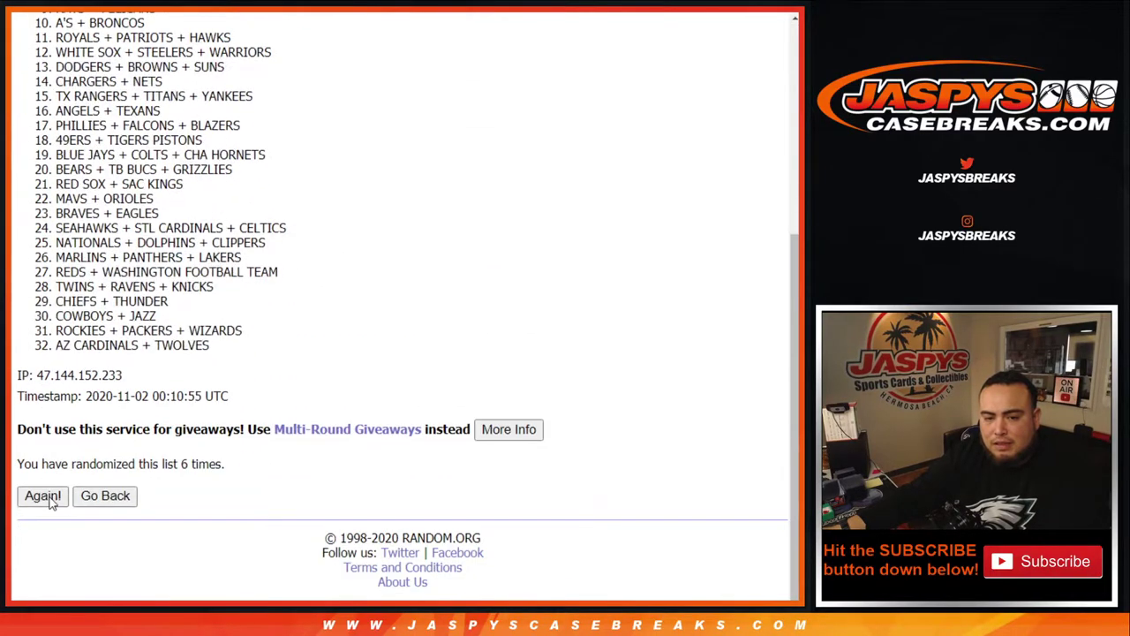
key("Return")
left_click_drag(180, 463, 226, 465)
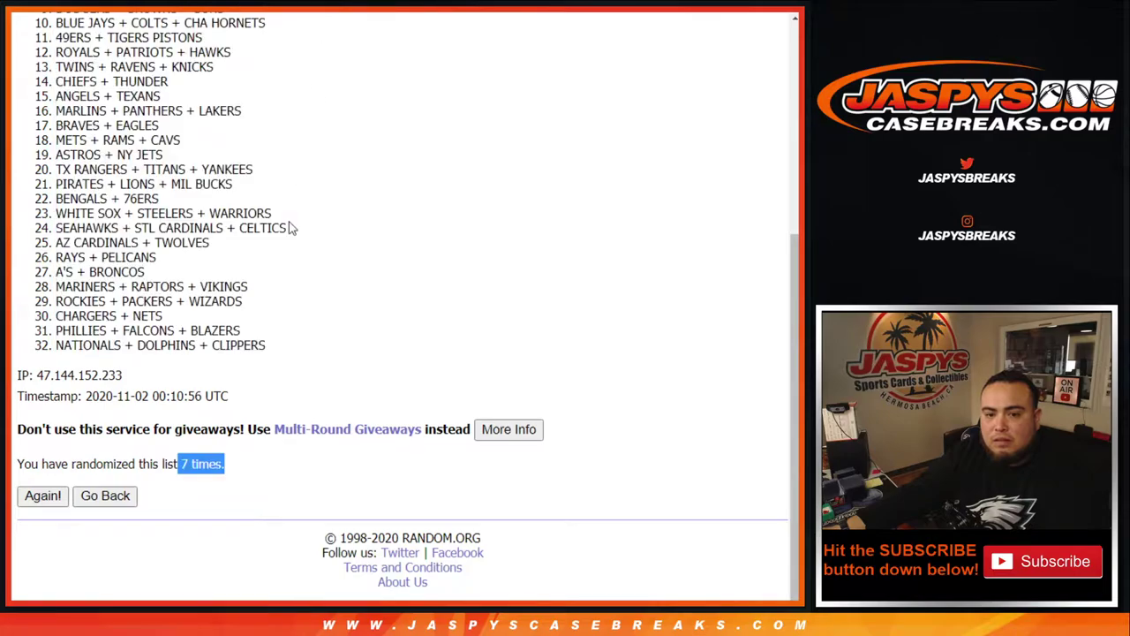
Step: Select the 32 shuffled team groups for copying into the sheet
scroll(194, 256, "up", 5)
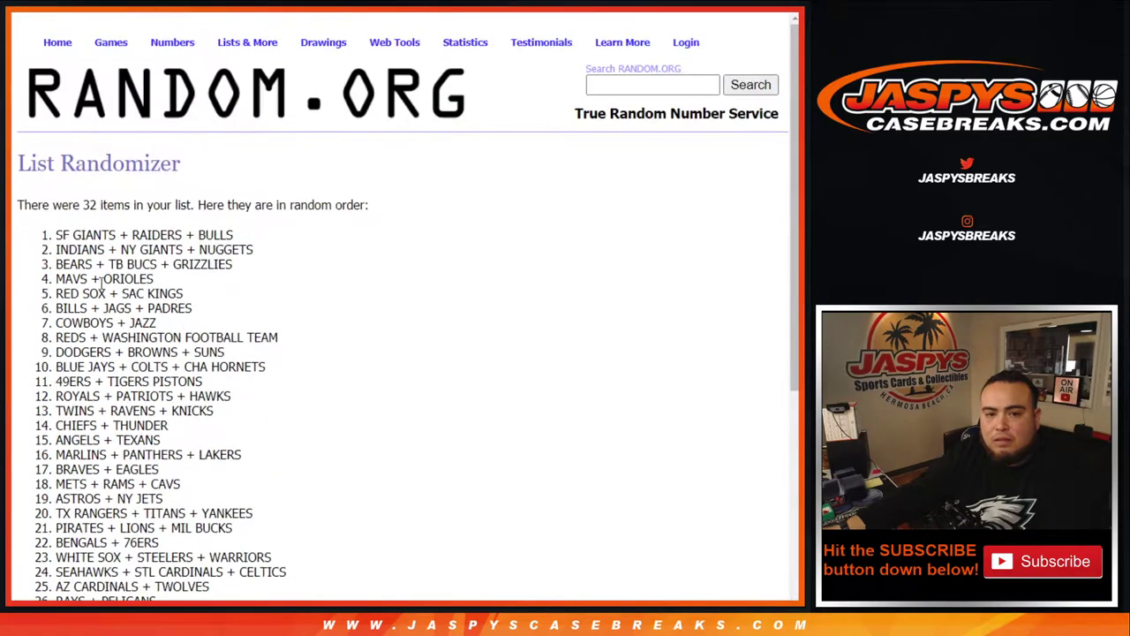
left_click_drag(46, 231, 288, 383)
key("ctrl+c")
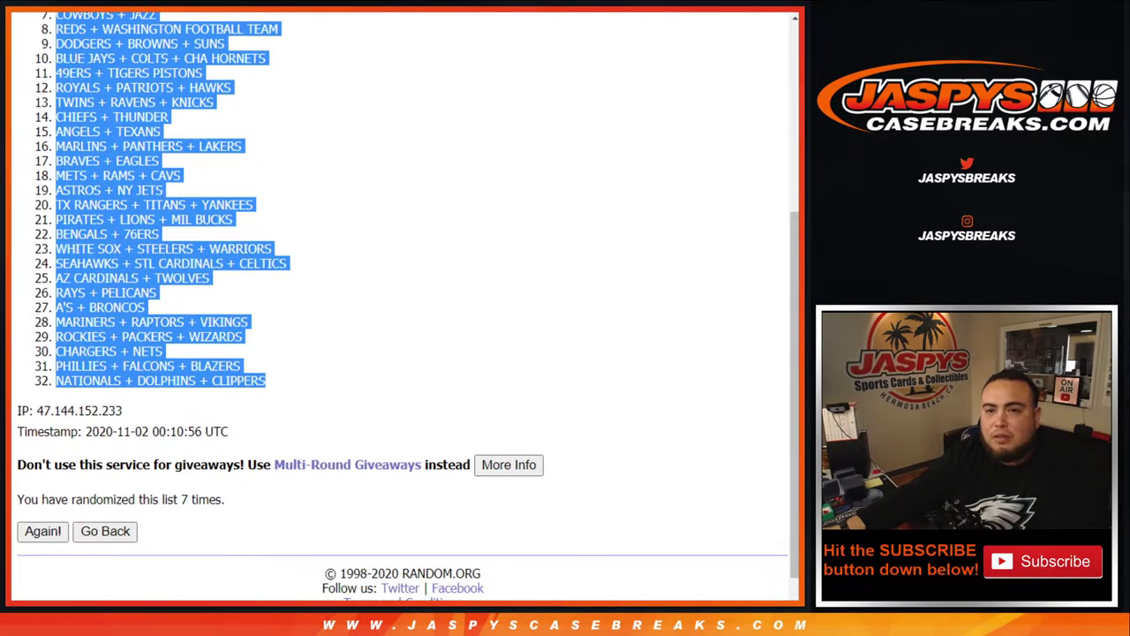
key("alt+Tab")
Step: Paste the team groups from B1, set all text to size 14, and auto-fit columns A and B
left_click(146, 140)
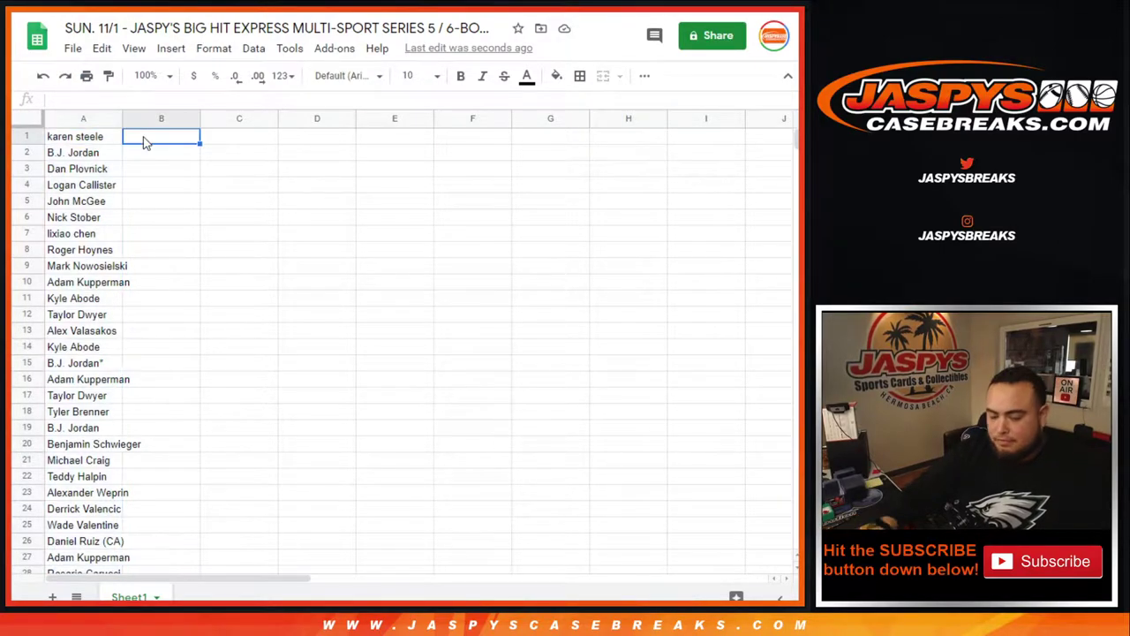
key("ctrl+v")
key("ctrl+a")
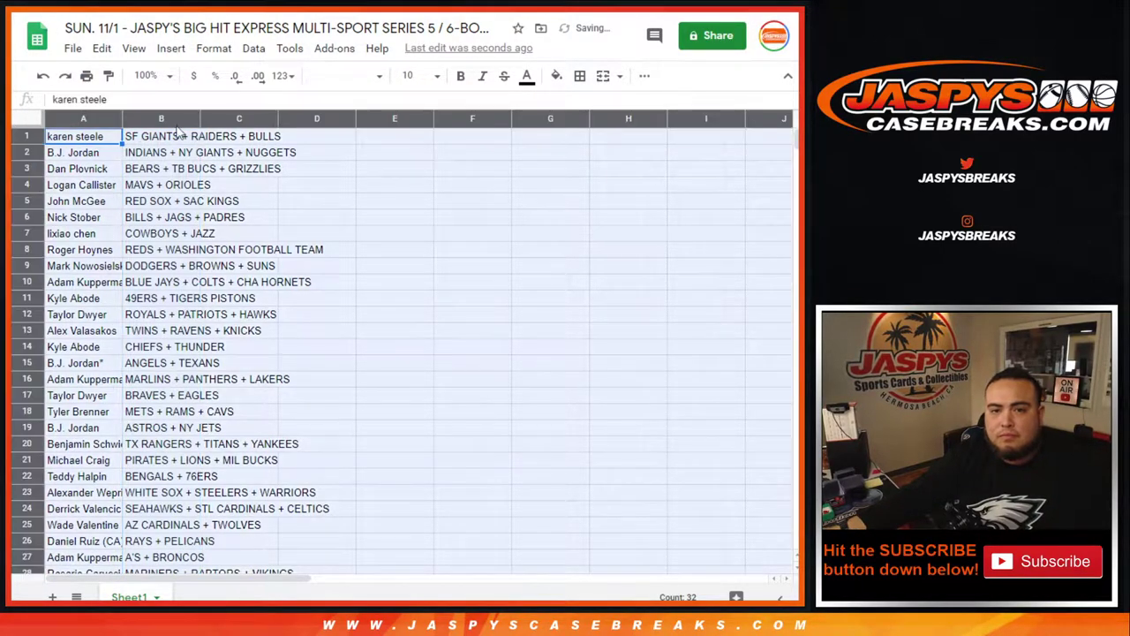
left_click(415, 76)
left_click(408, 276)
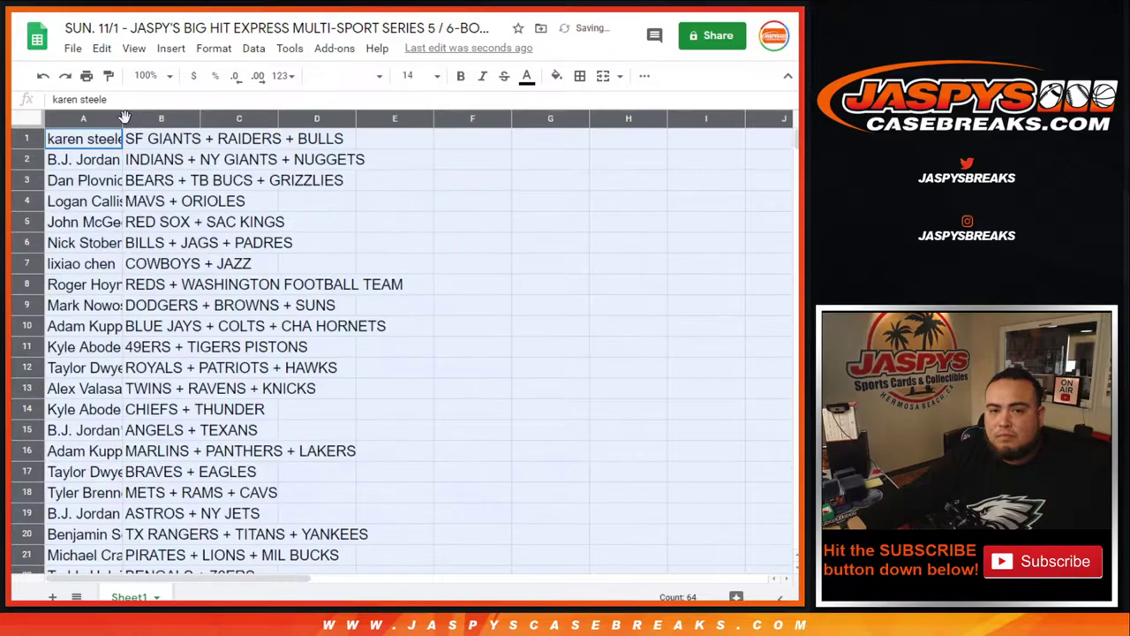
double_click(122, 119)
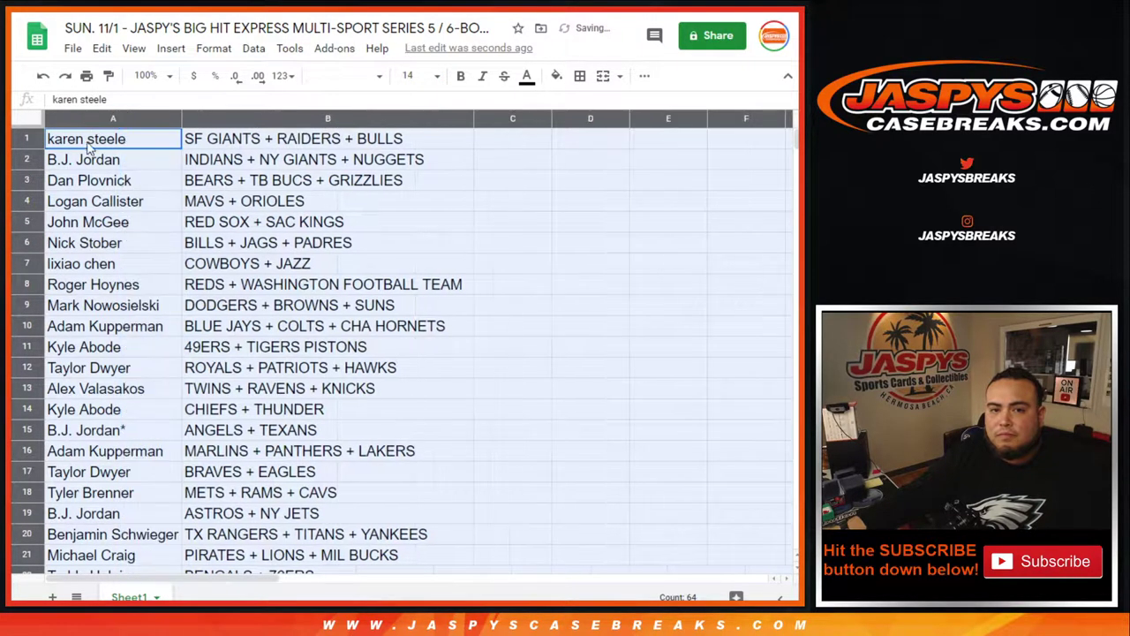
left_click(32, 137)
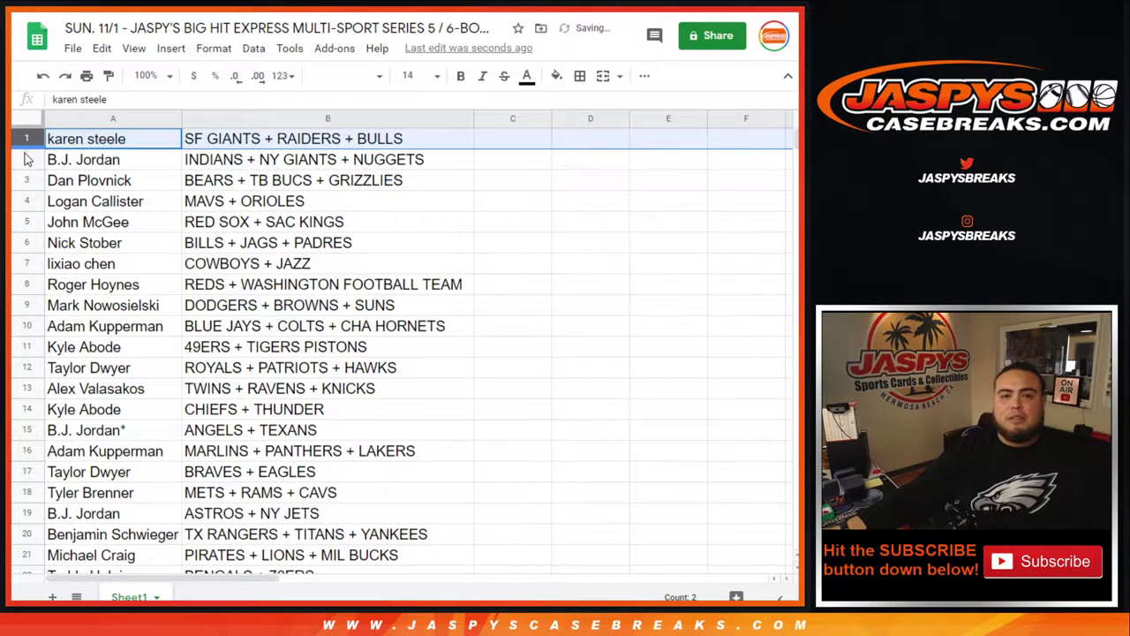
left_click(32, 158)
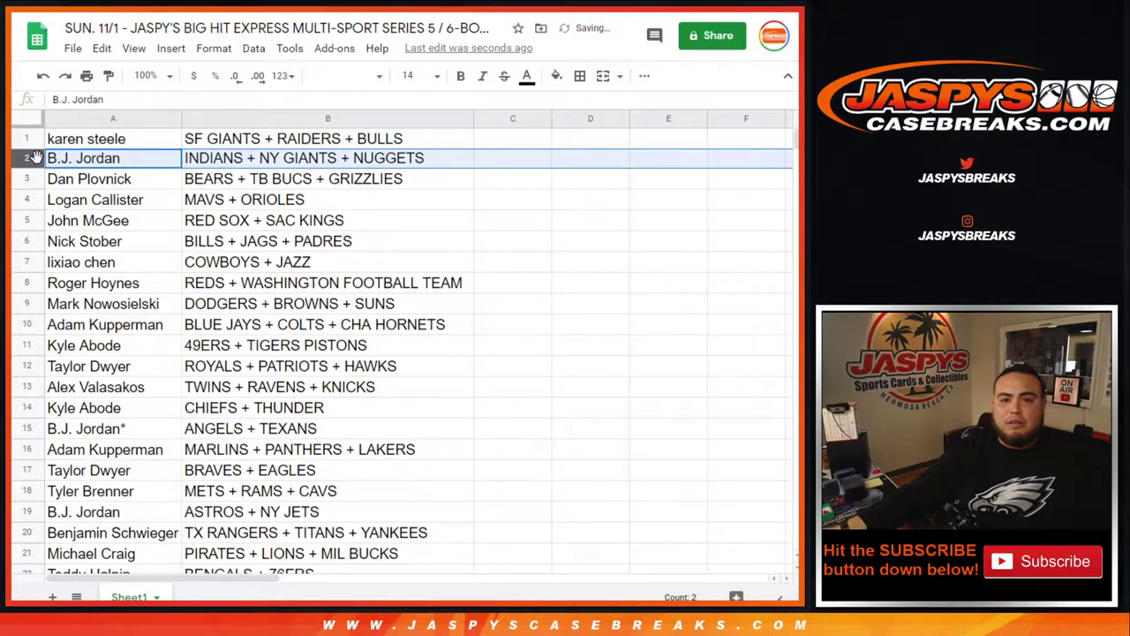
left_click(30, 179)
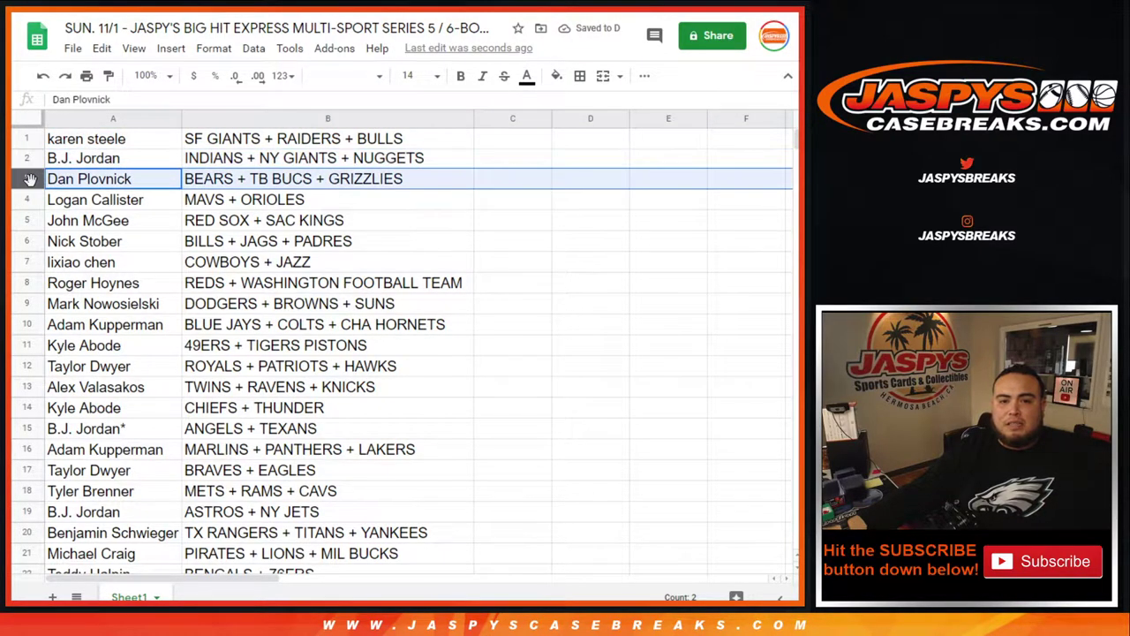
left_click(33, 201)
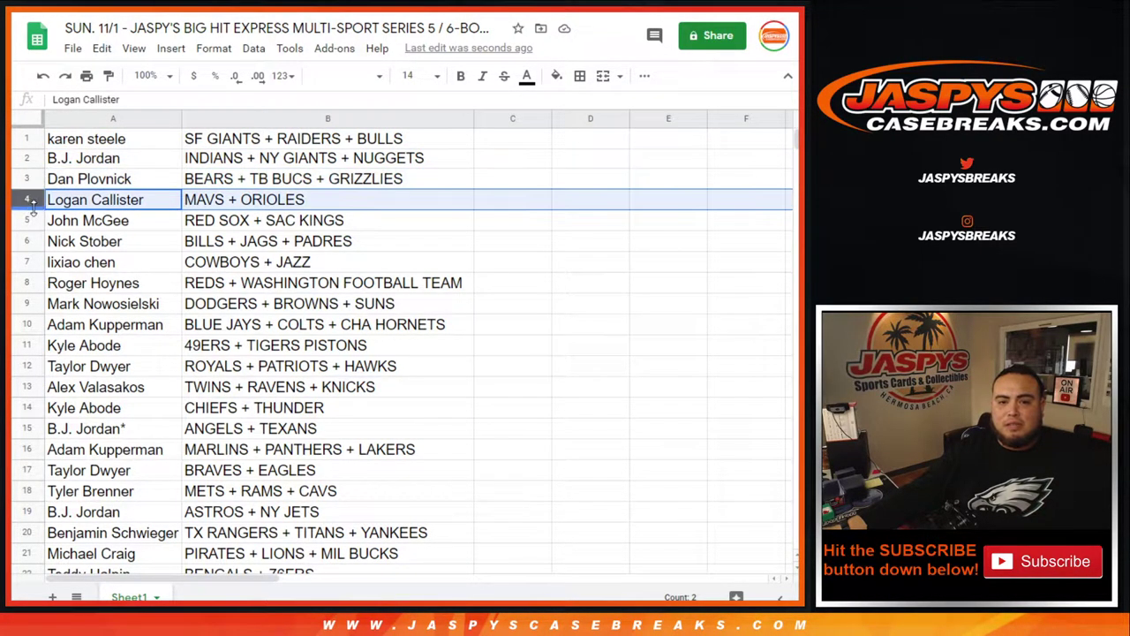
left_click(32, 220)
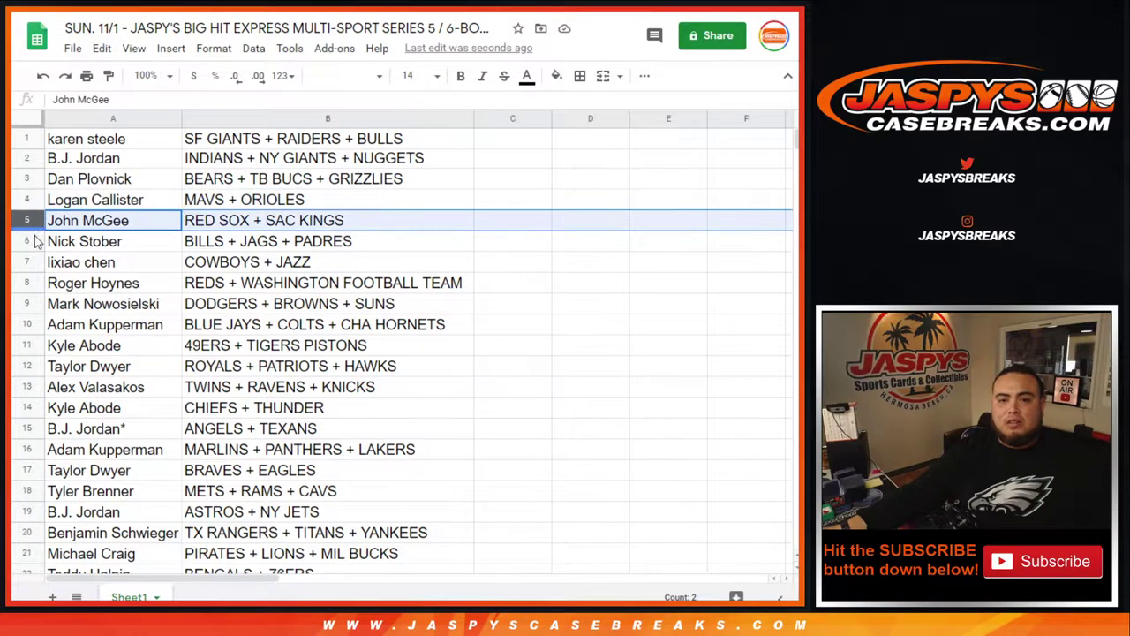
left_click(32, 243)
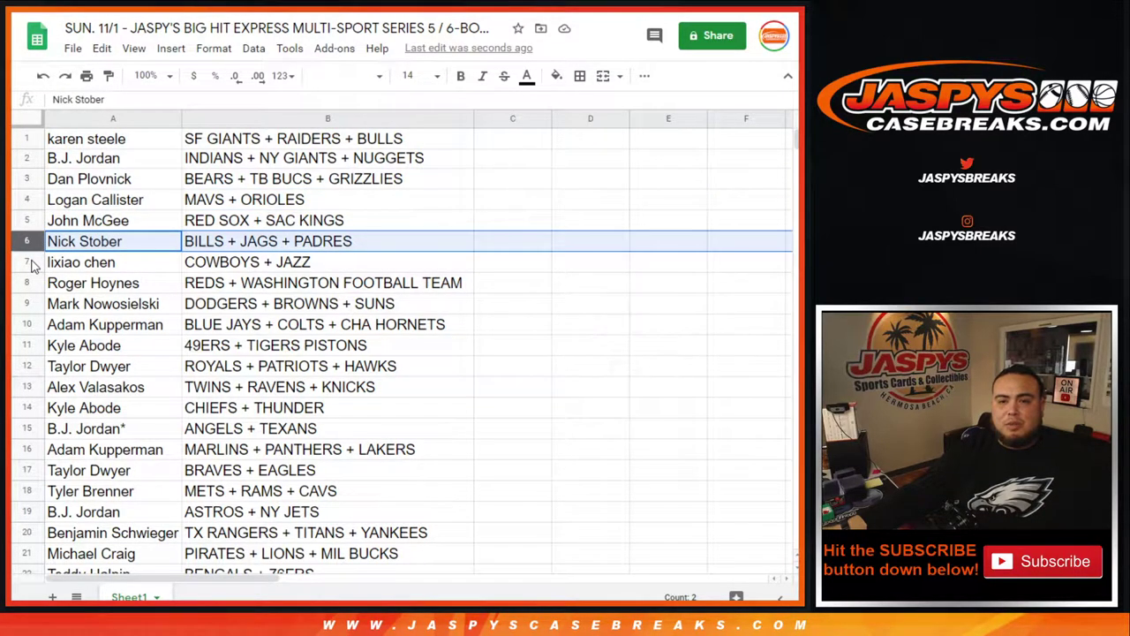
left_click(31, 263)
left_click(30, 279)
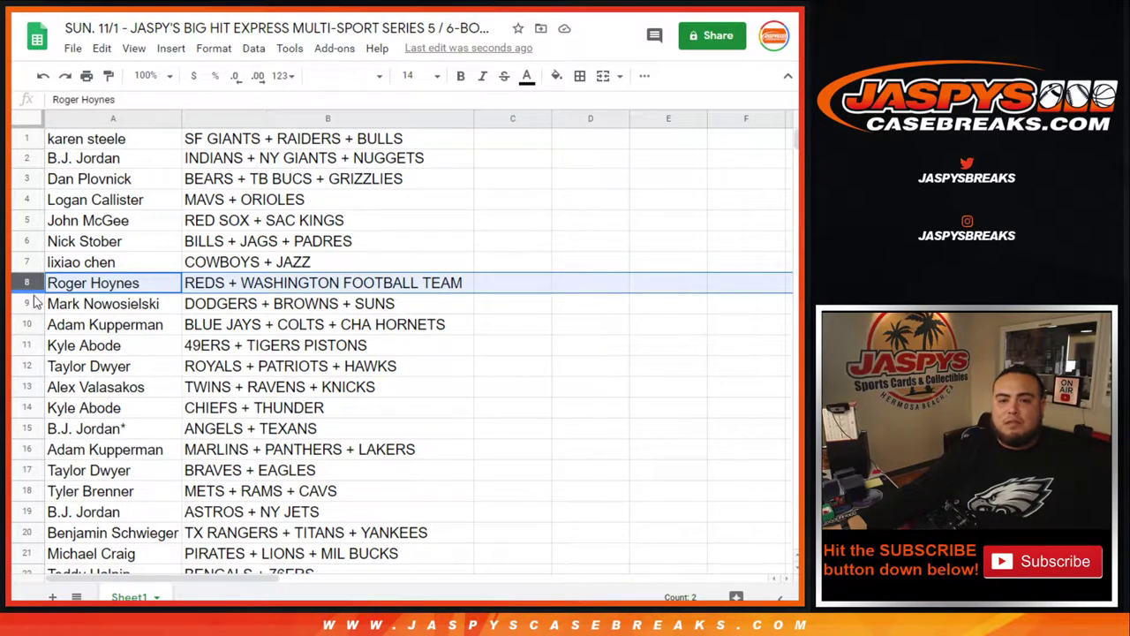
left_click(34, 303)
left_click(30, 324)
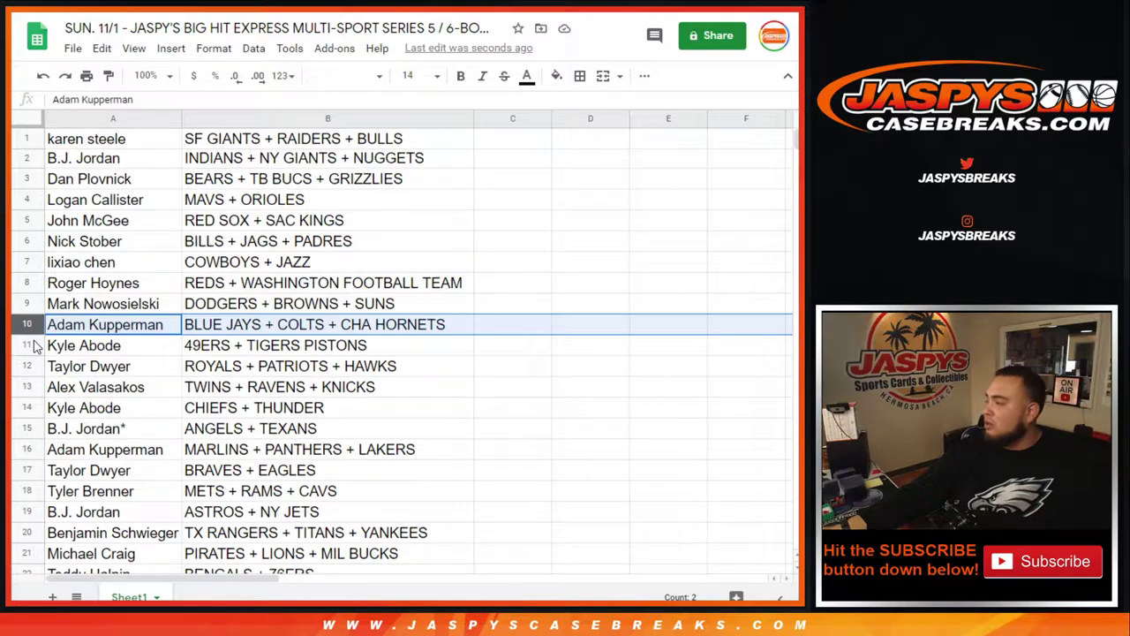
left_click(30, 344)
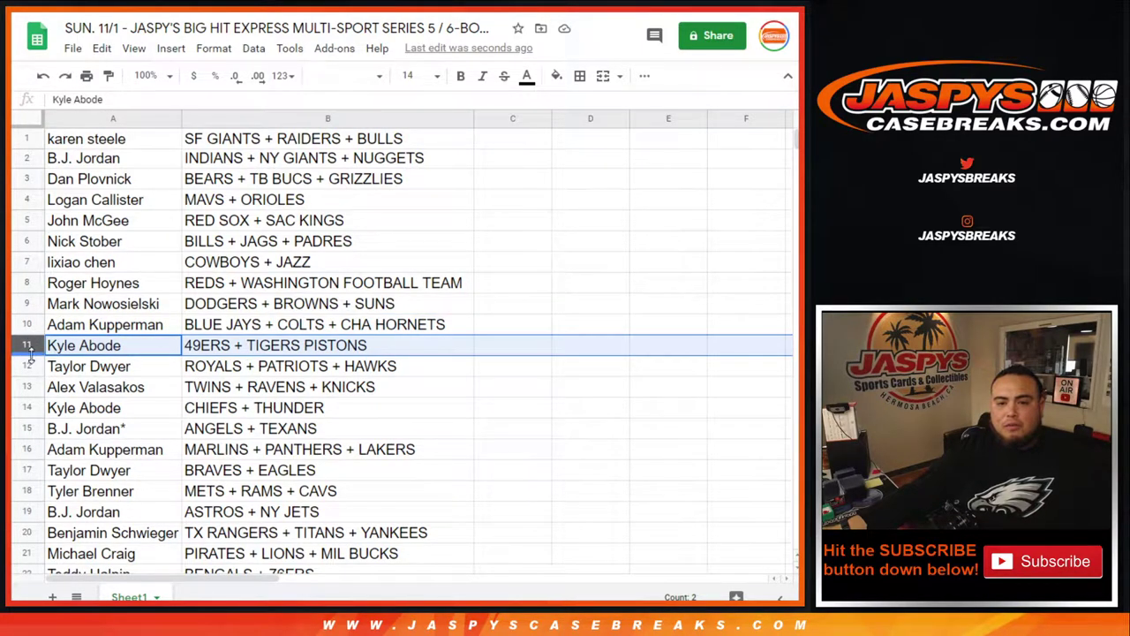
left_click(30, 366)
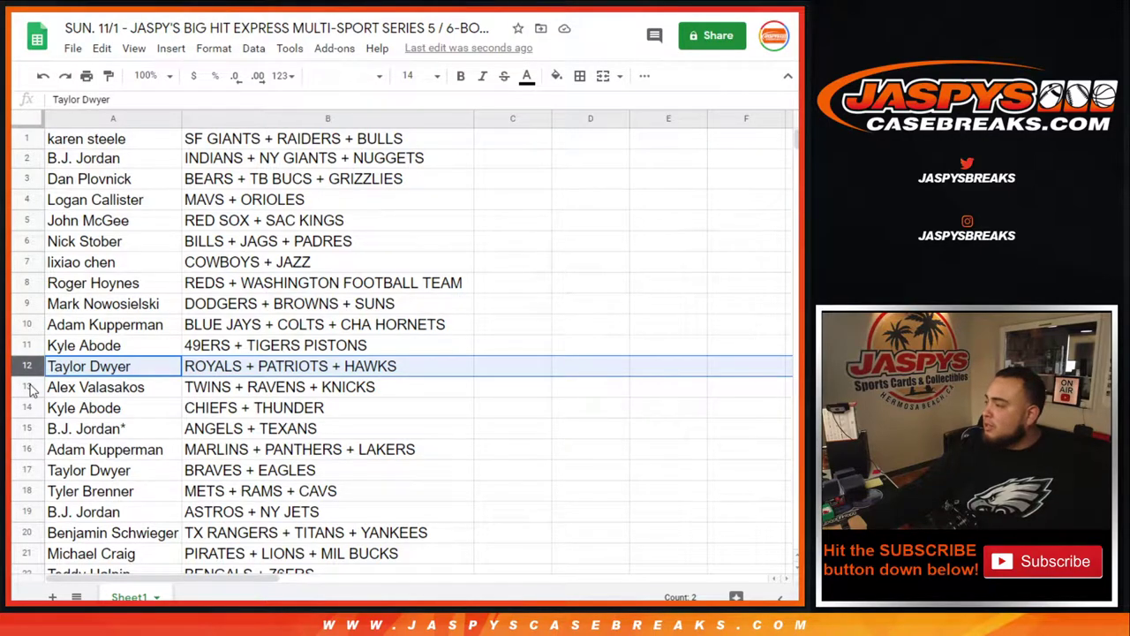
left_click(30, 386)
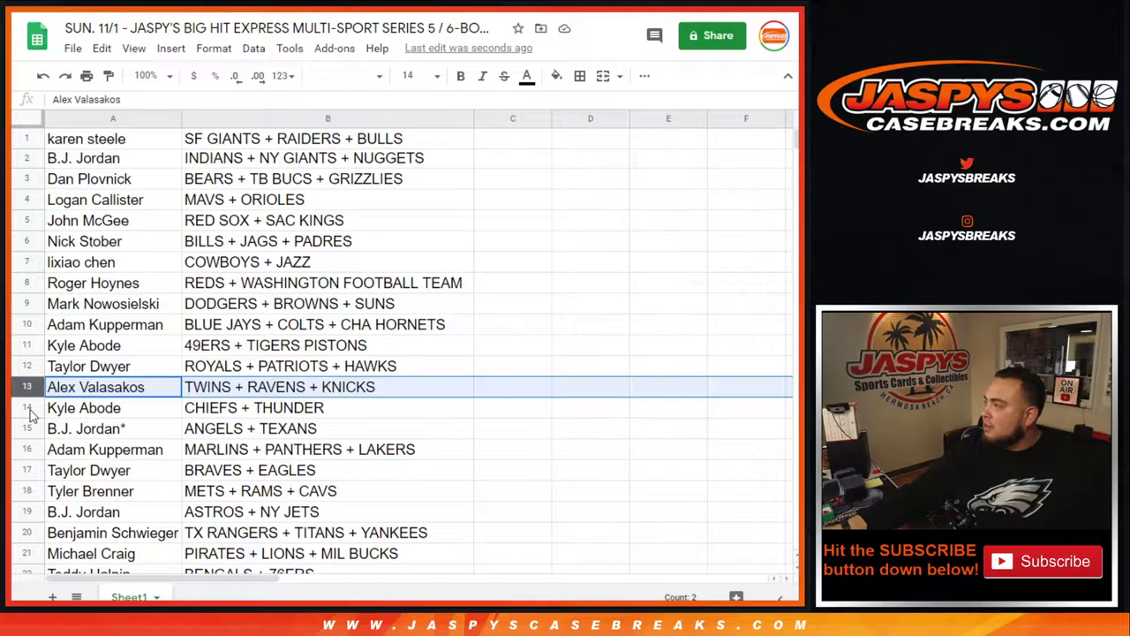
left_click(28, 408)
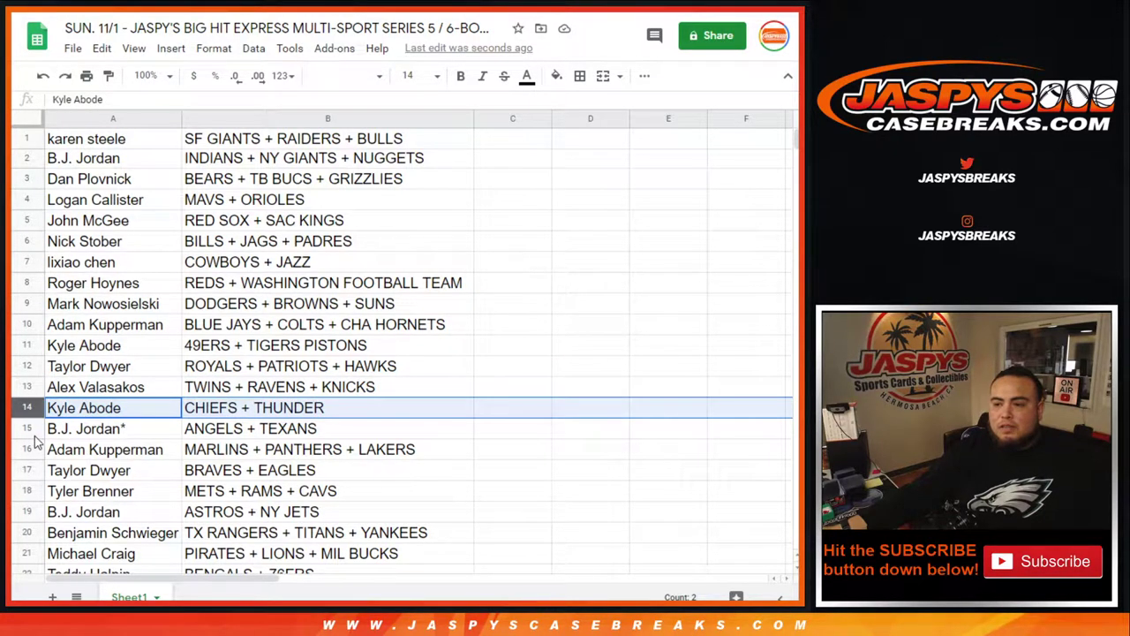
left_click(31, 429)
scroll(226, 335, "down", 4)
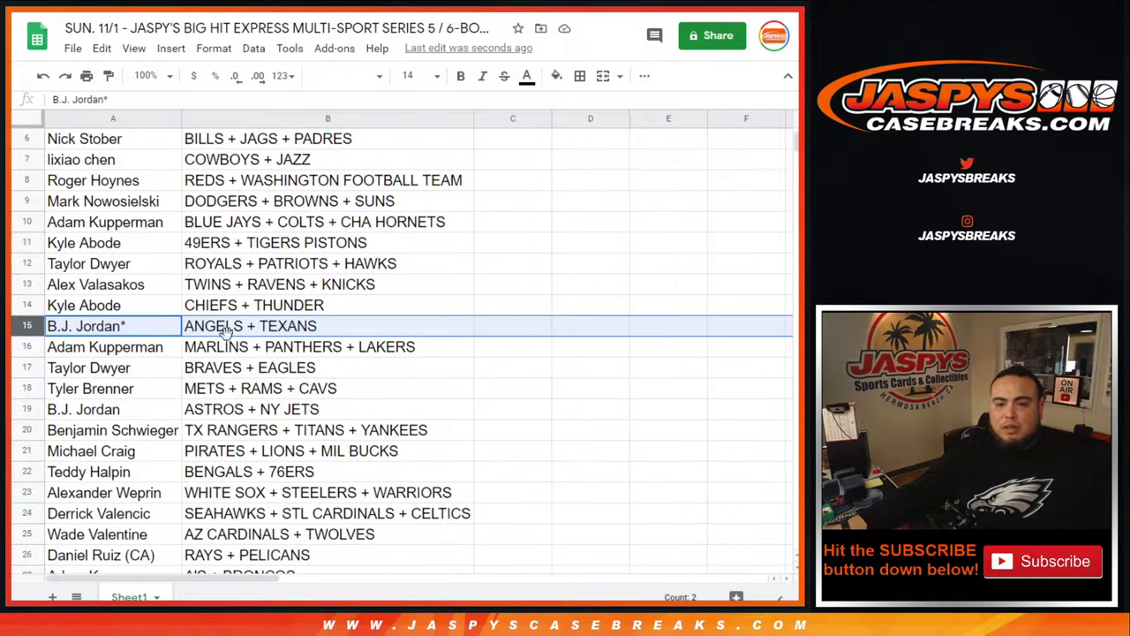
scroll(228, 338, "down", 1)
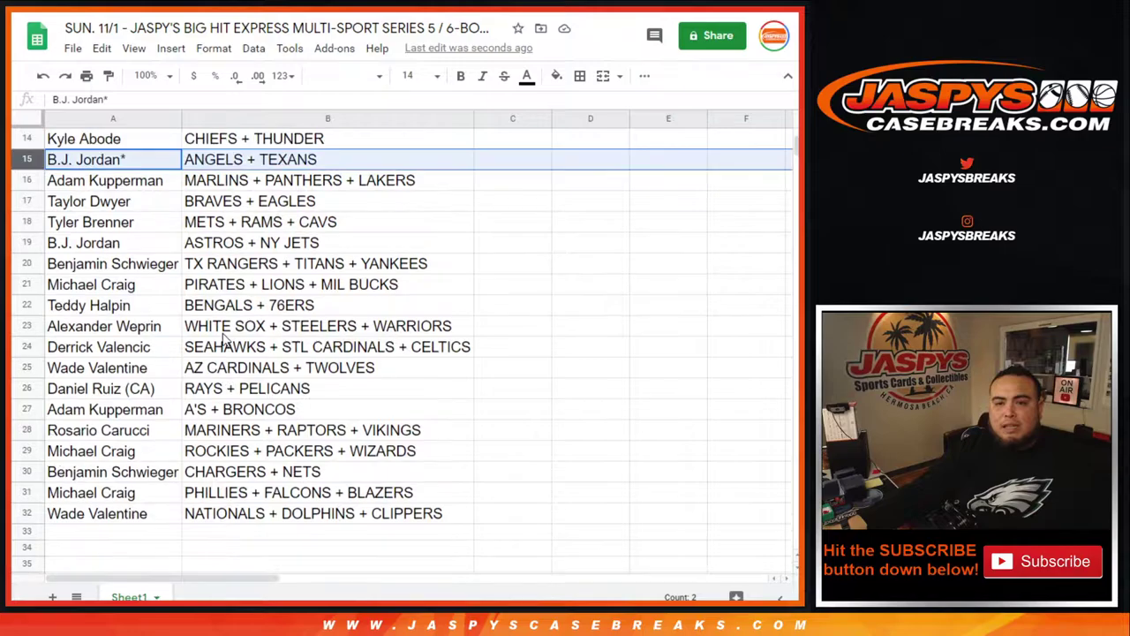
left_click(32, 180)
left_click(32, 201)
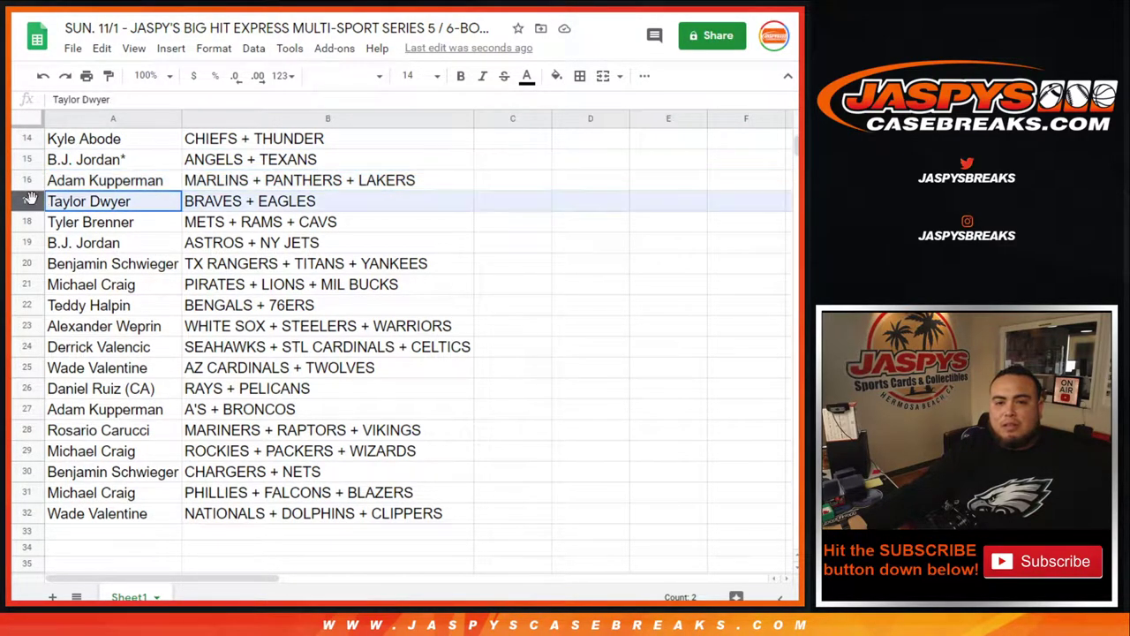
left_click(32, 222)
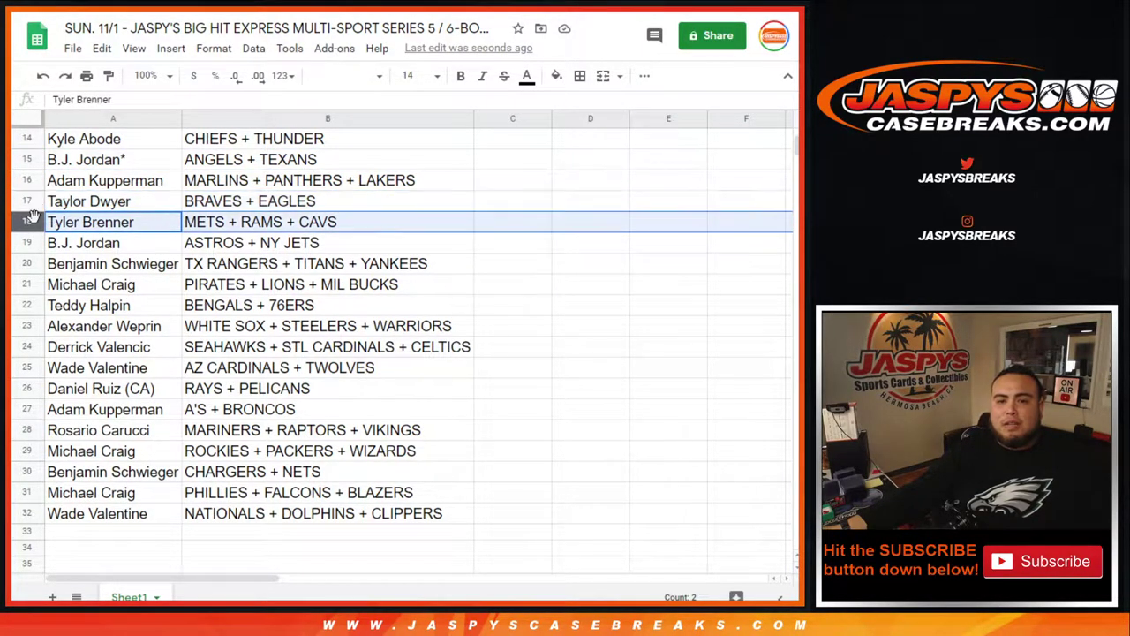
left_click(30, 243)
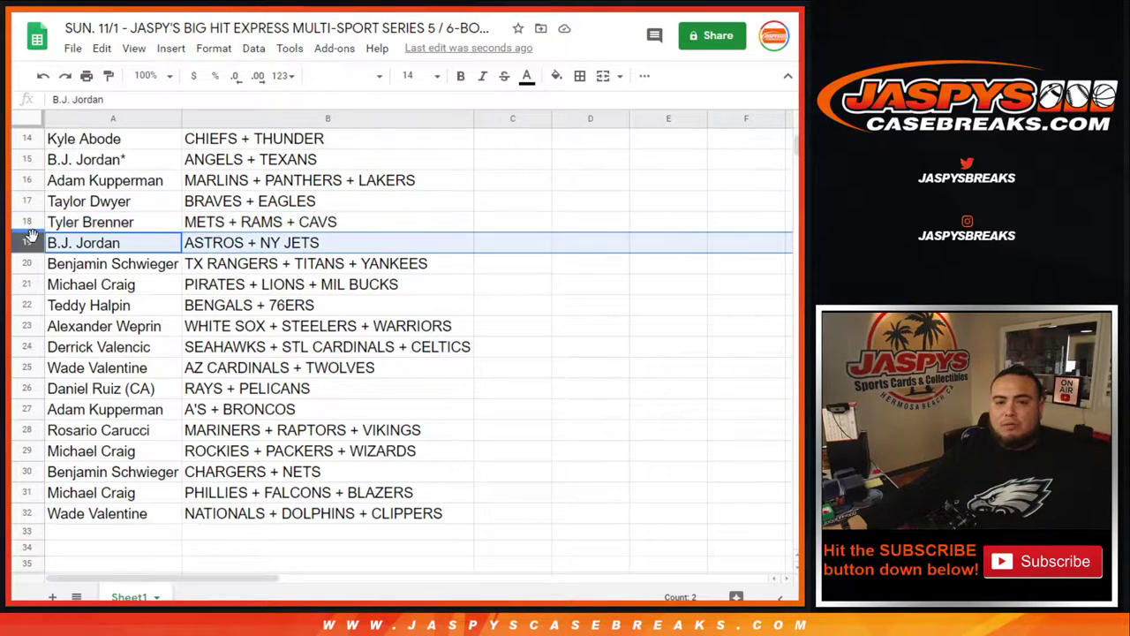
left_click(29, 264)
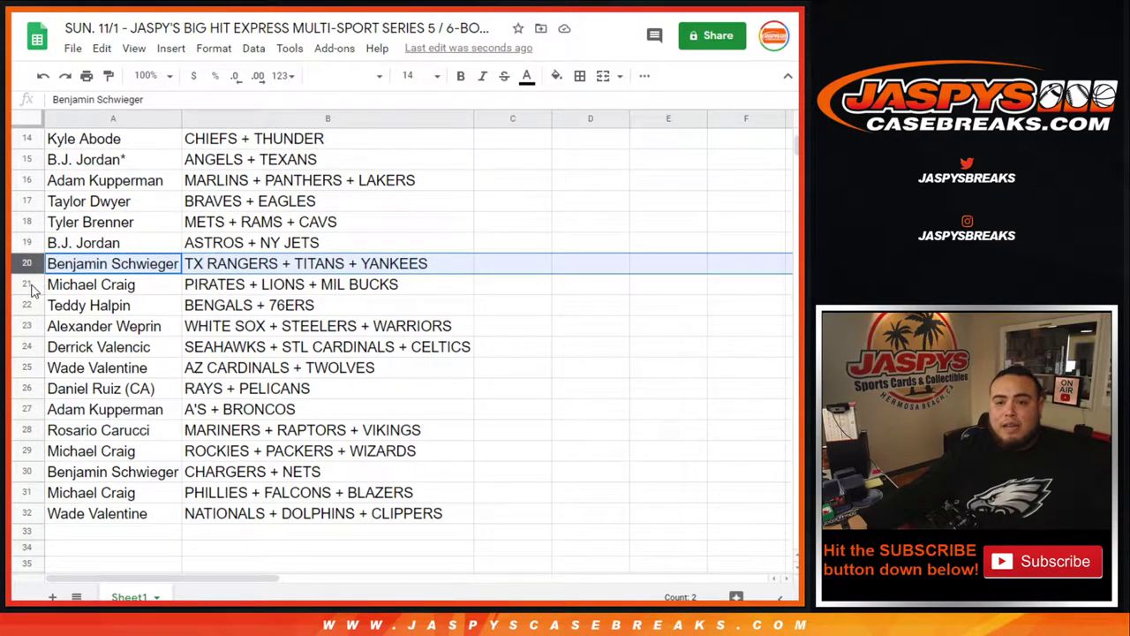
left_click(29, 284)
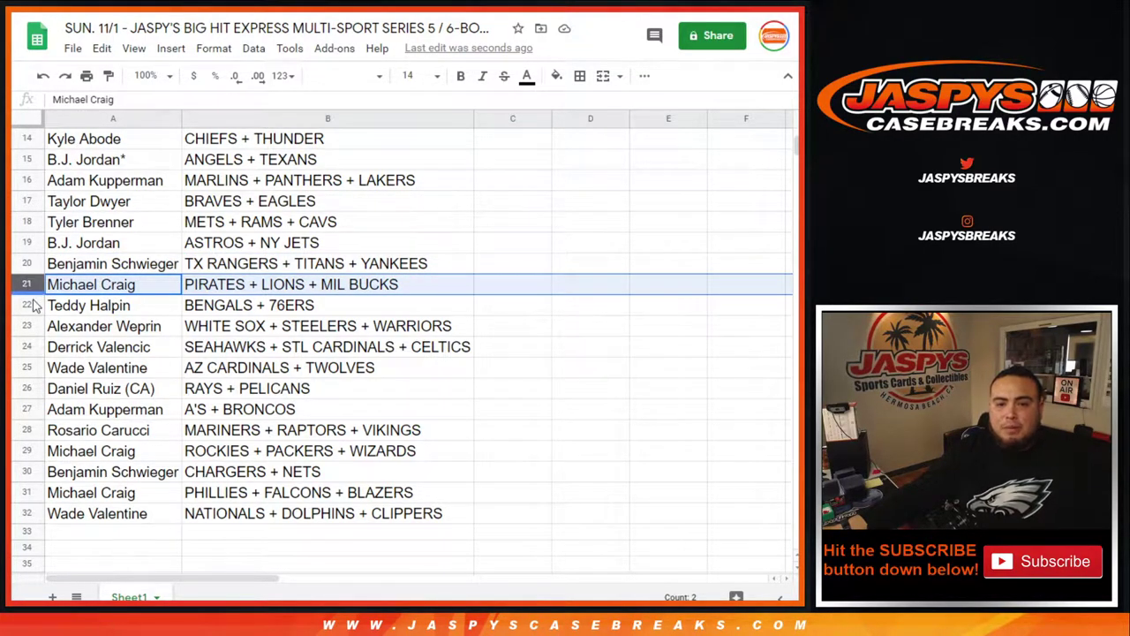
left_click(30, 307)
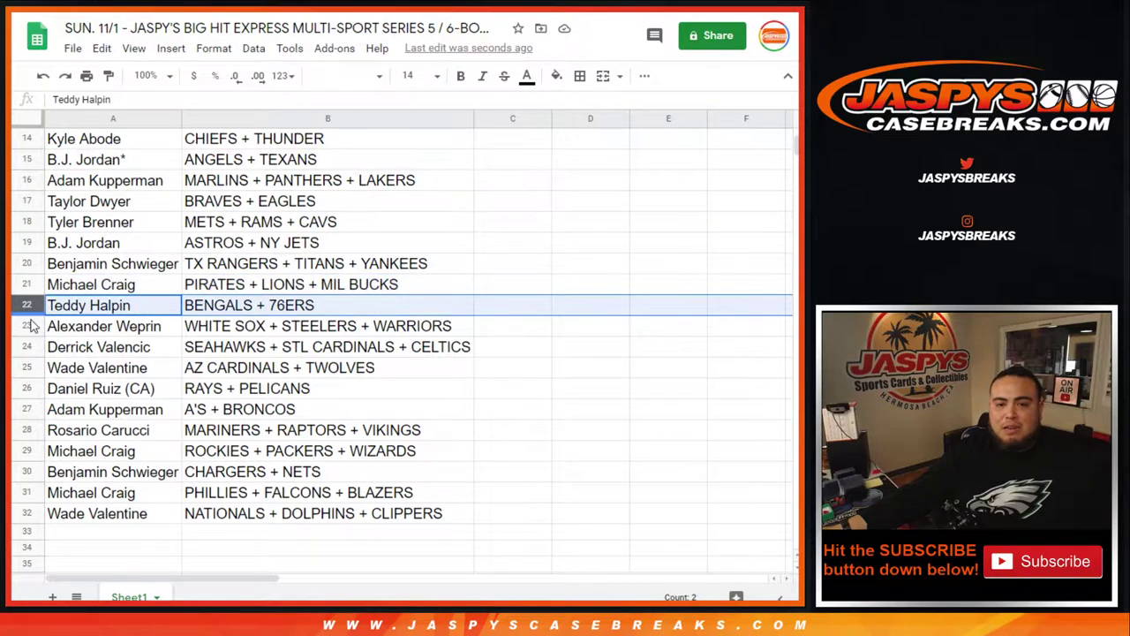
left_click(29, 322)
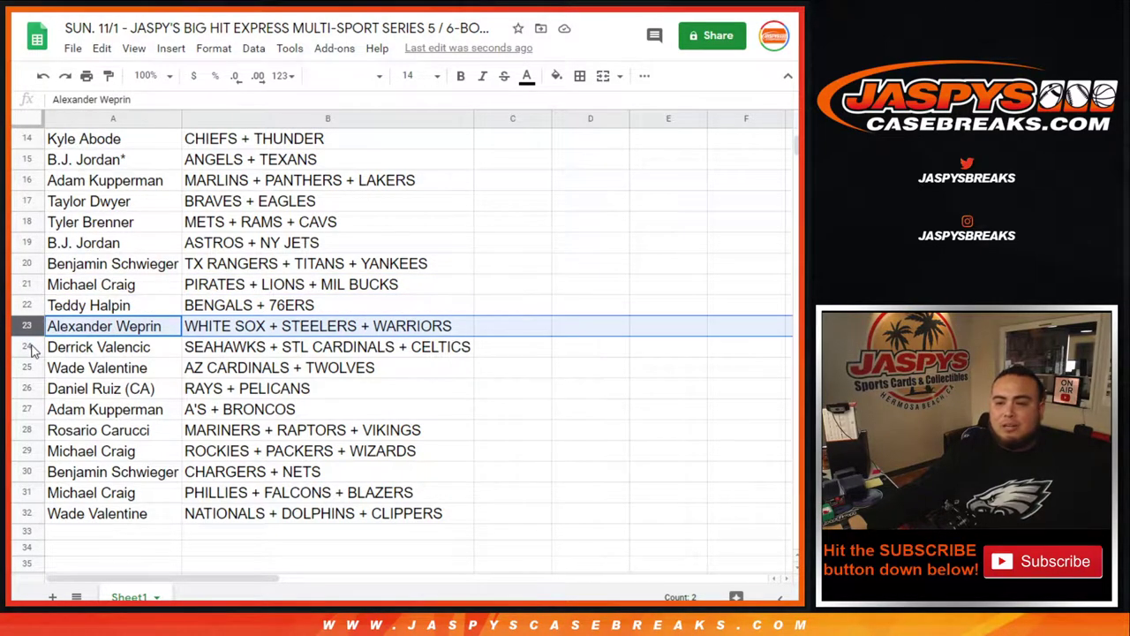
left_click(30, 348)
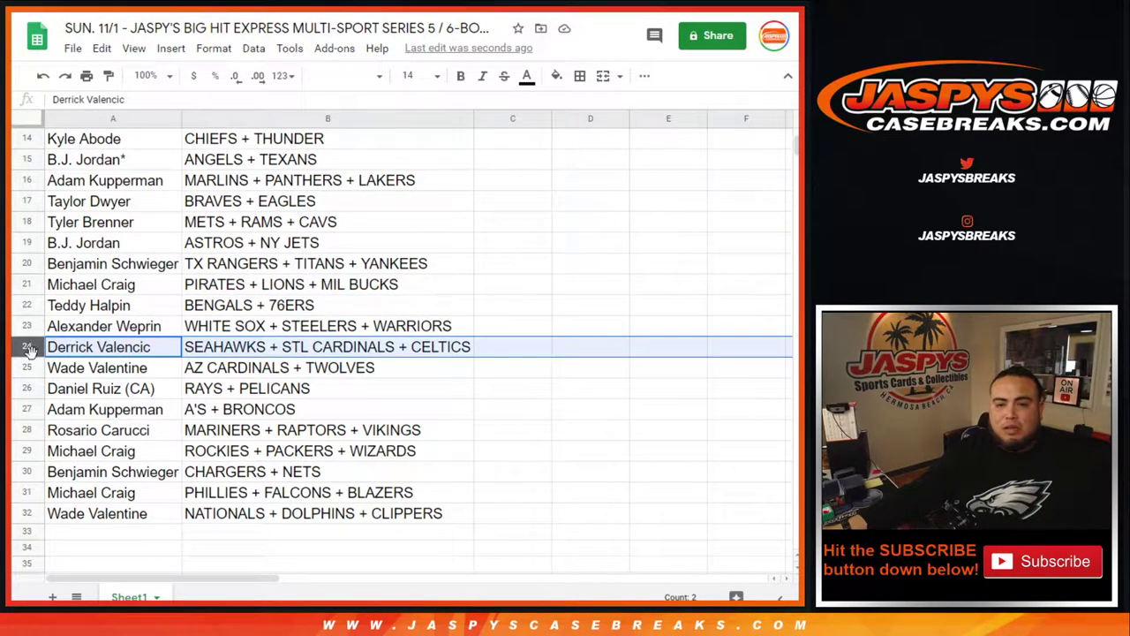
left_click(32, 368)
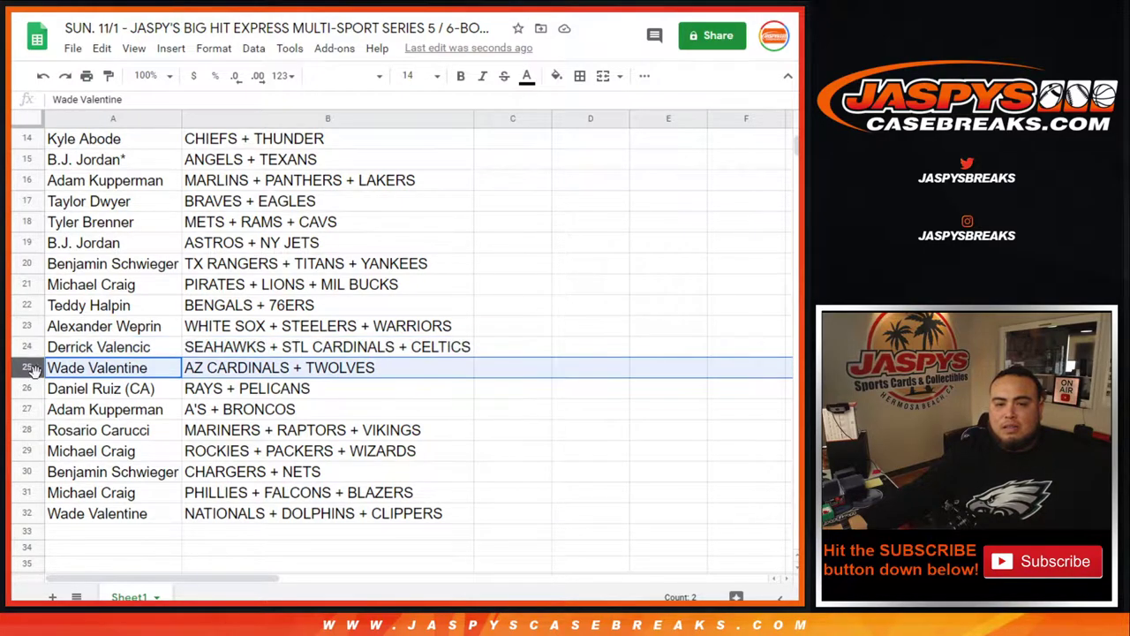
left_click(34, 390)
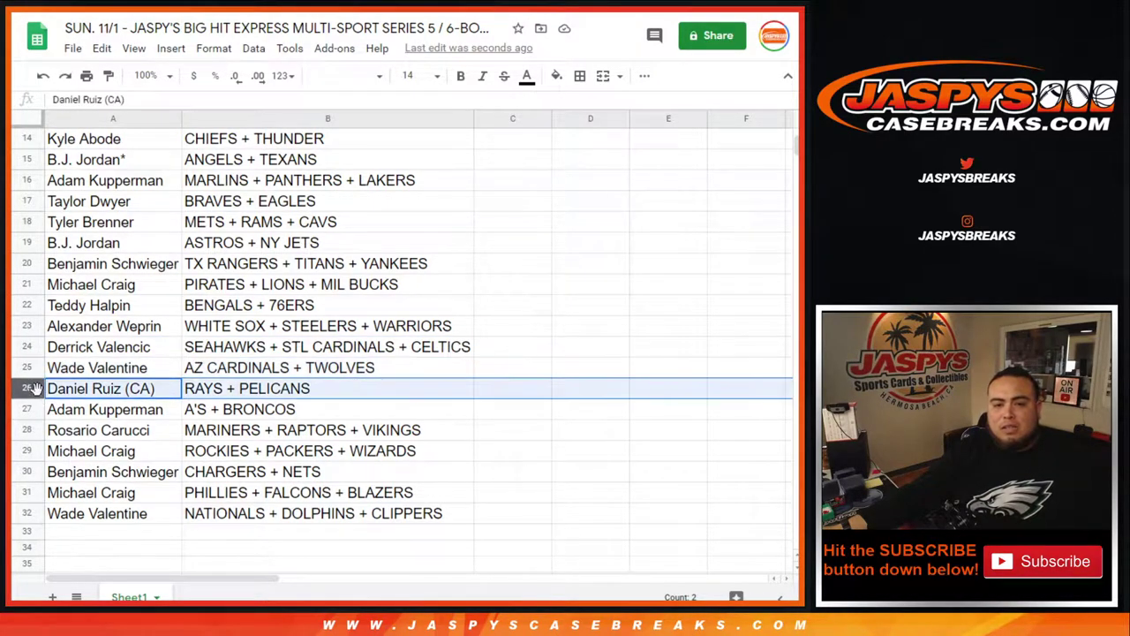
left_click(34, 409)
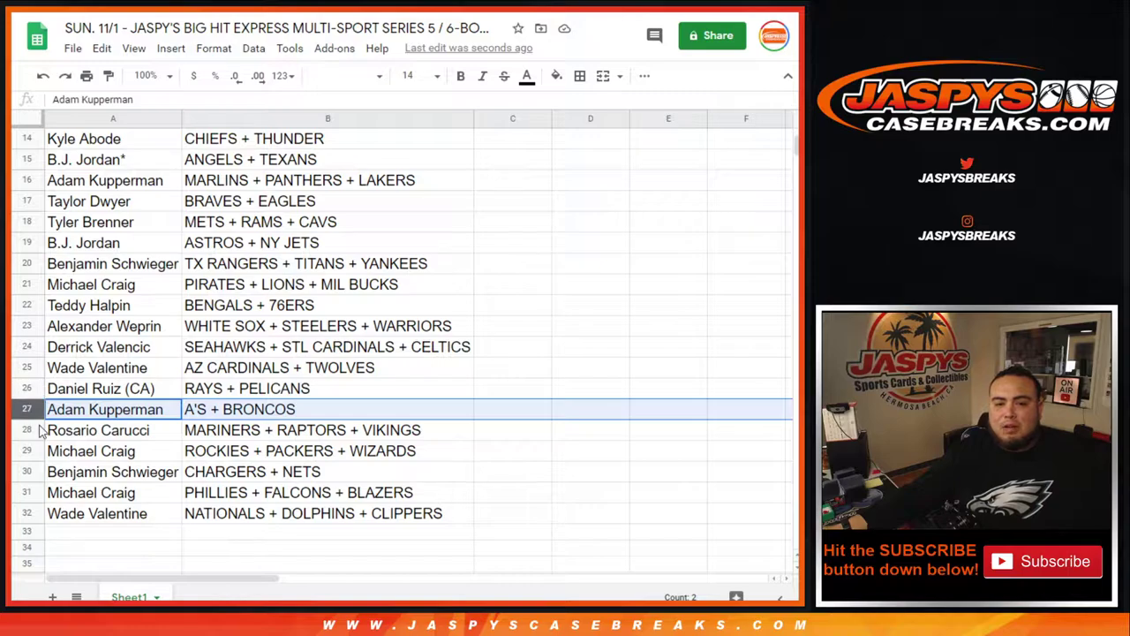
left_click(39, 431)
scroll(170, 399, "down", 2)
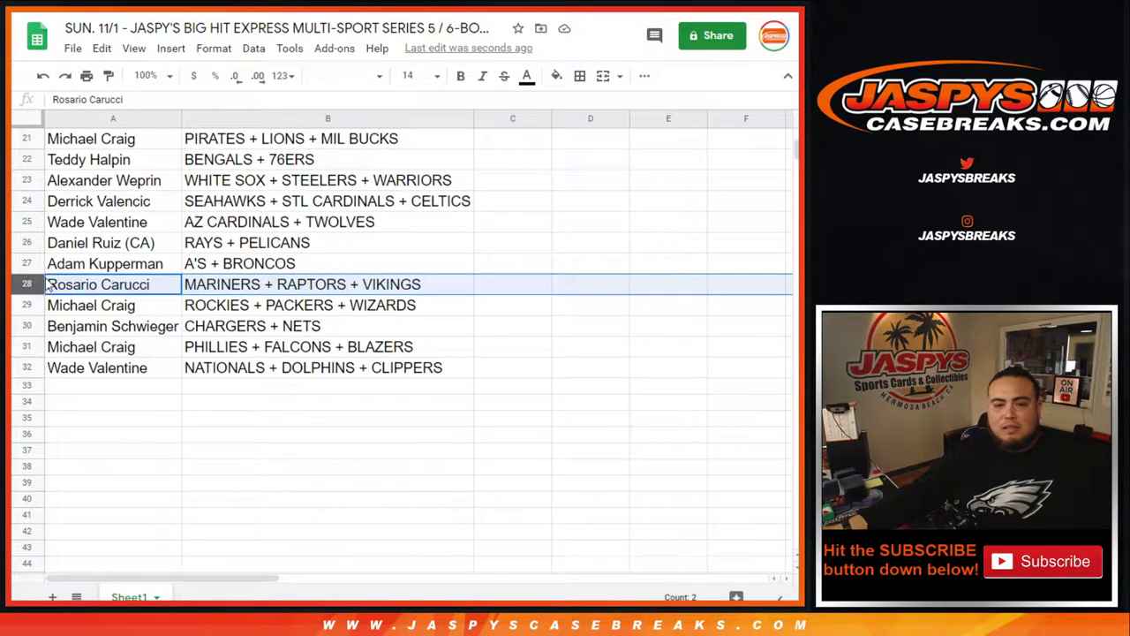
left_click(33, 309)
left_click(37, 331)
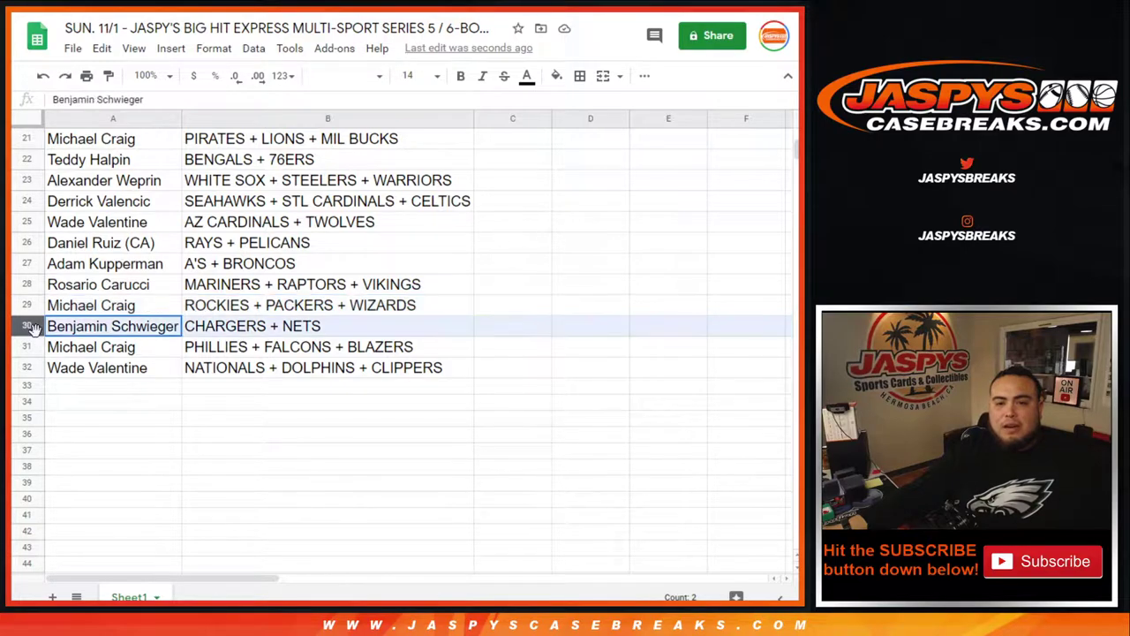
left_click(33, 346)
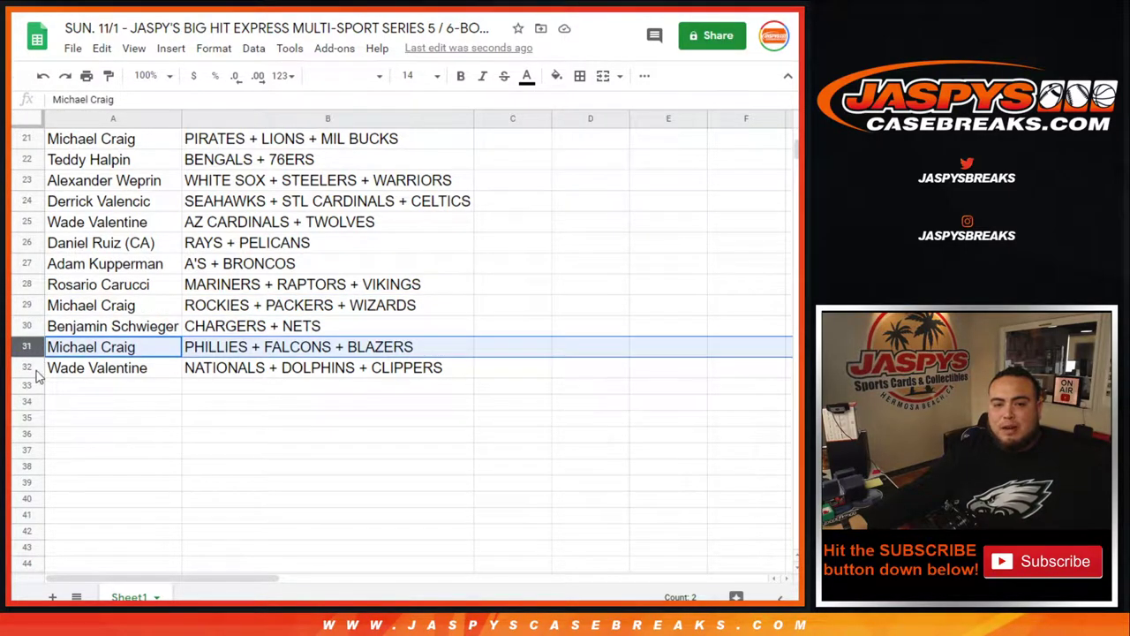
left_click(35, 369)
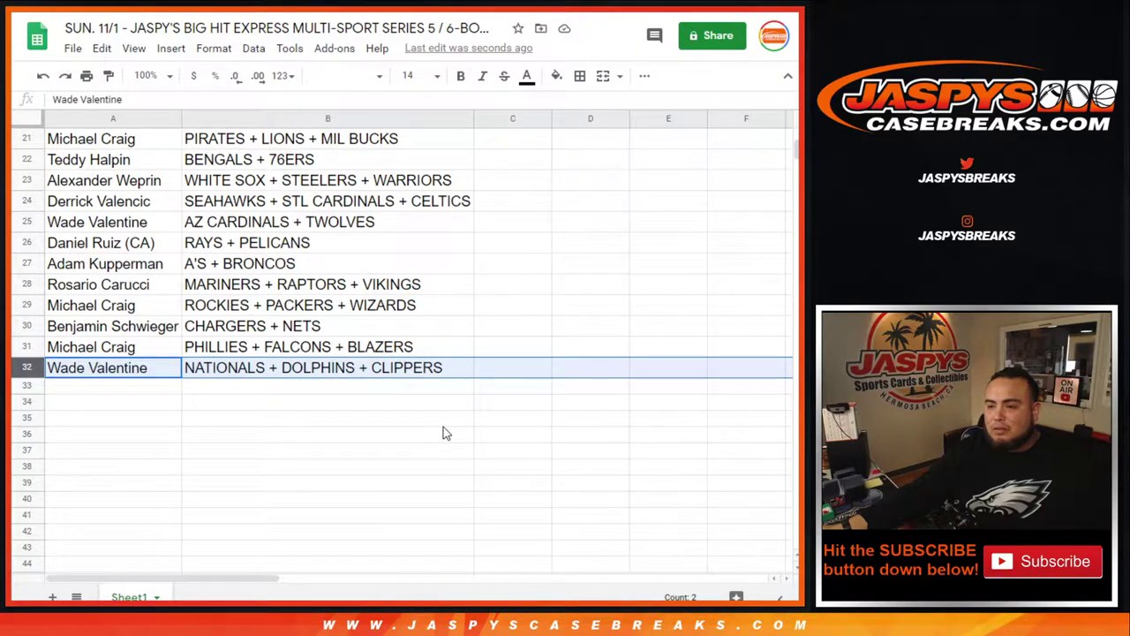
scroll(443, 433, "up", 7)
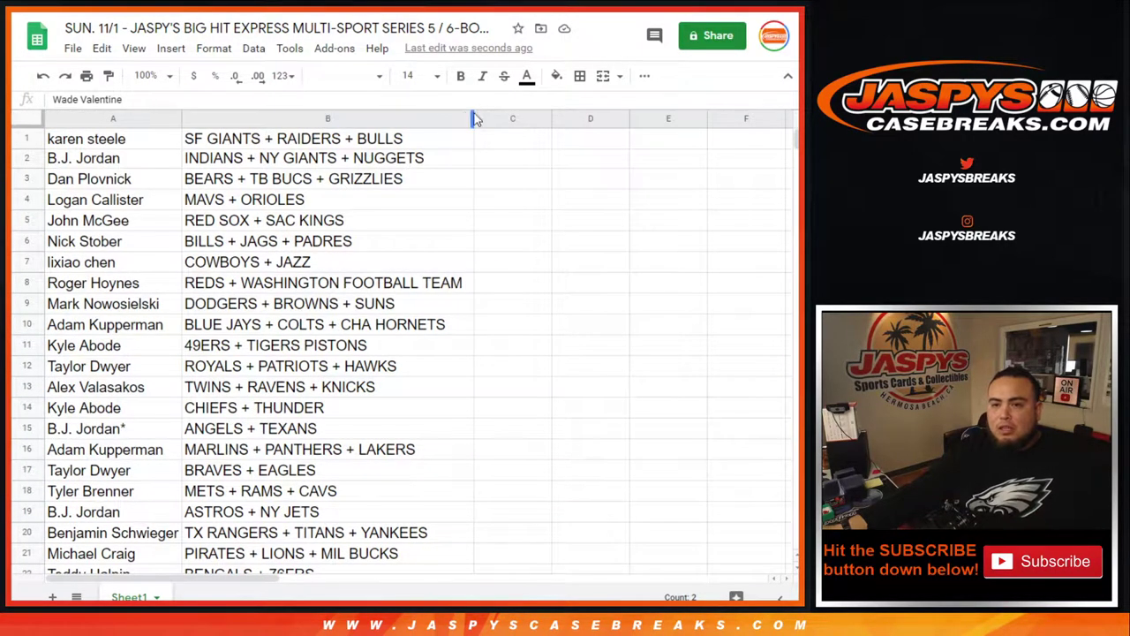
Step: Sort the sheet A→Z by column B, from 49ERS + TIGERS PISTONS to WHITE SOX + STEELERS + WARRIORS
left_click(466, 118)
left_click(544, 405)
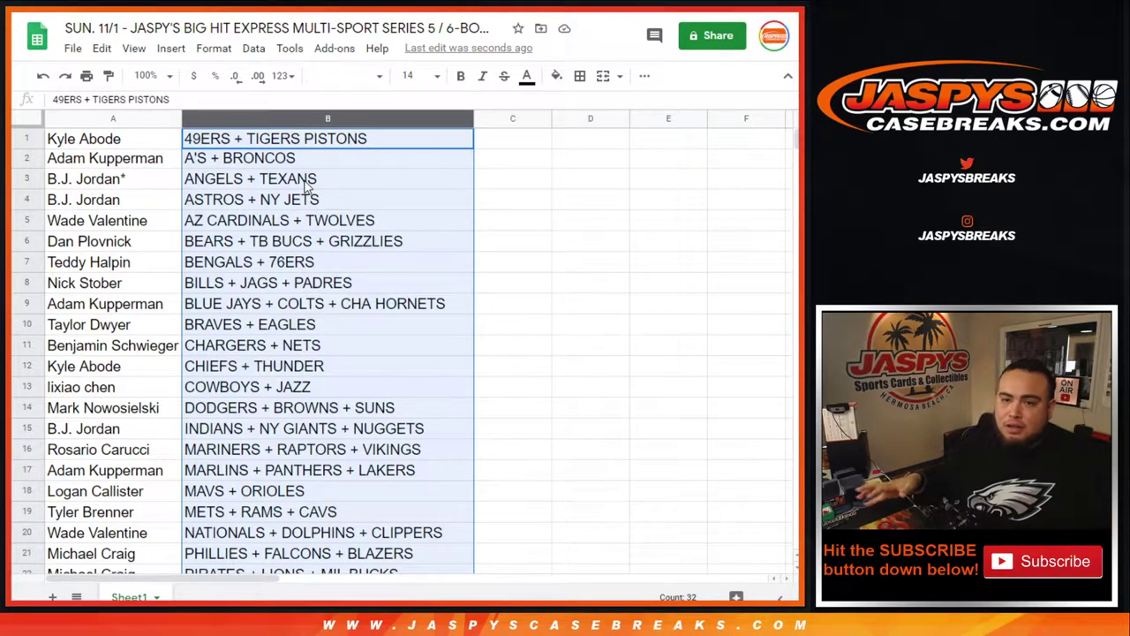
scroll(336, 157, "down", 3)
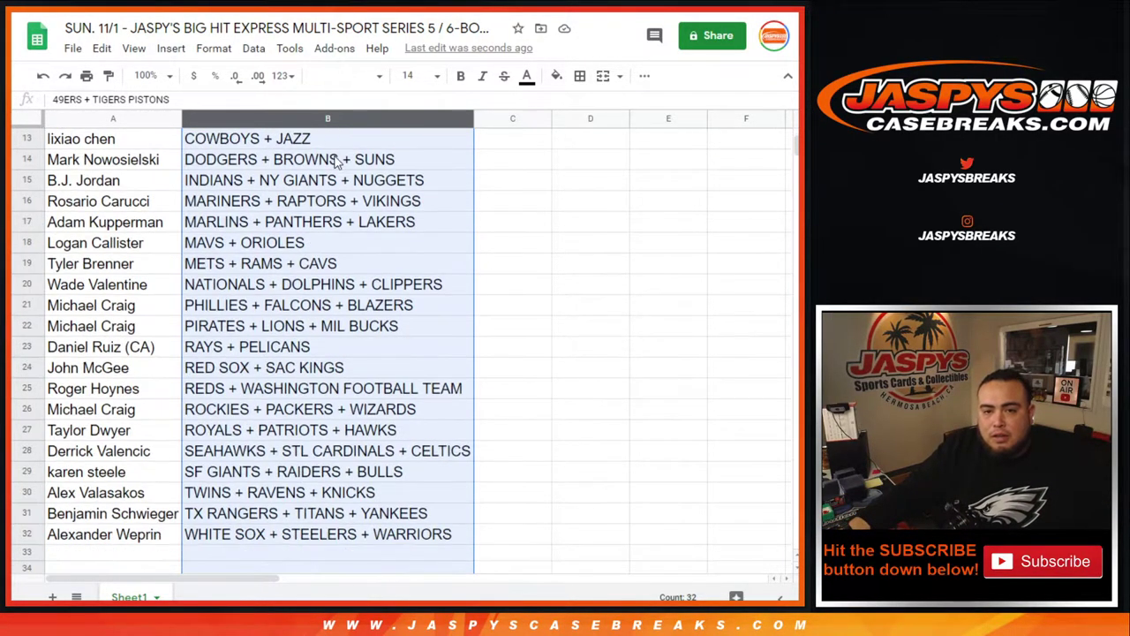
scroll(362, 230, "up", 3)
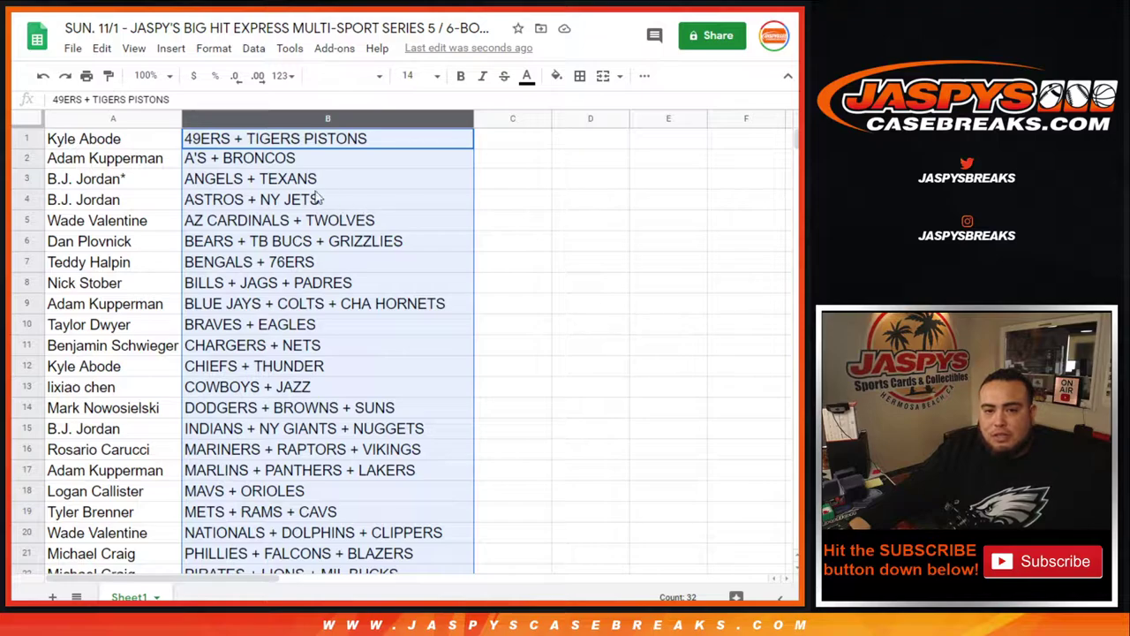
left_click(206, 133)
left_click(279, 166)
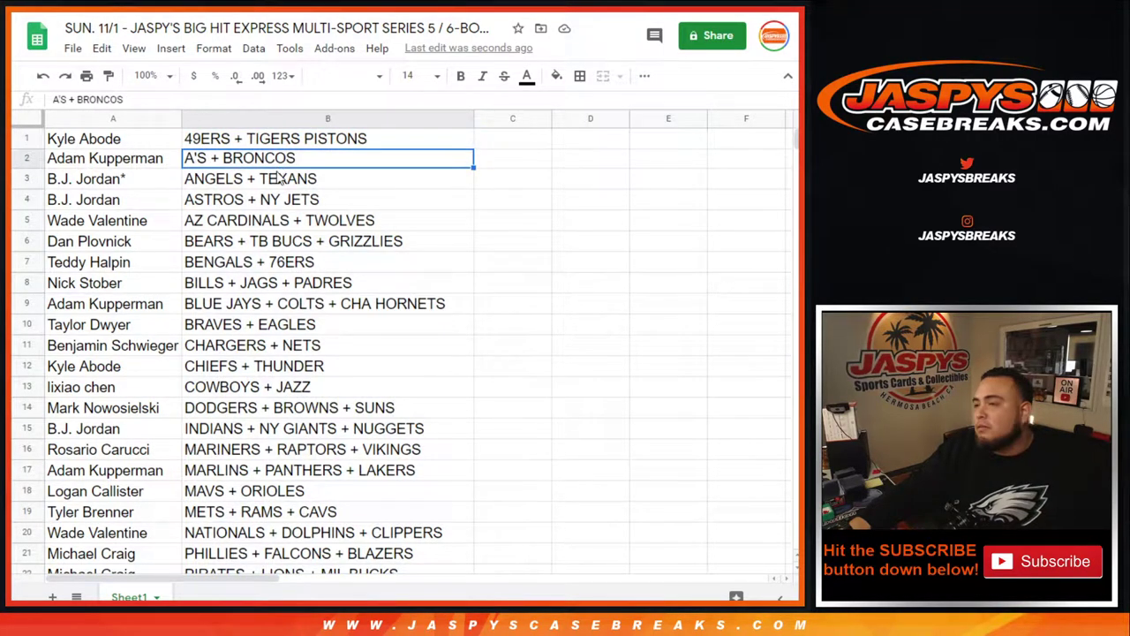
right_click(466, 120)
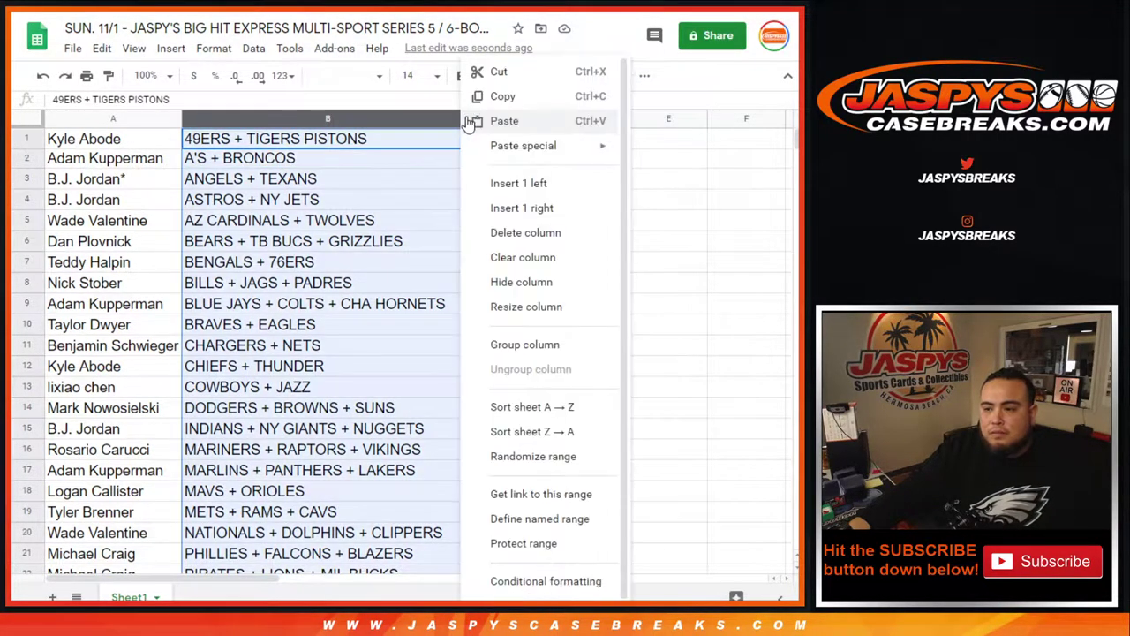
left_click(554, 402)
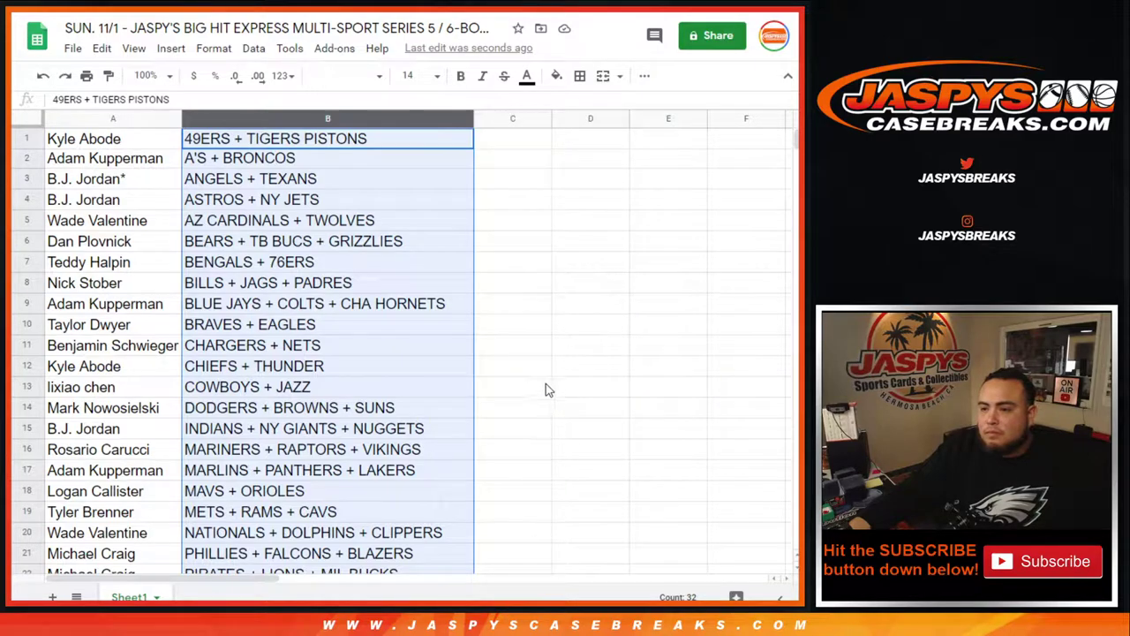
left_click_drag(126, 140, 354, 452)
Step: Give the A1:B32 table all borders and center its text
scroll(309, 322, "down", 5)
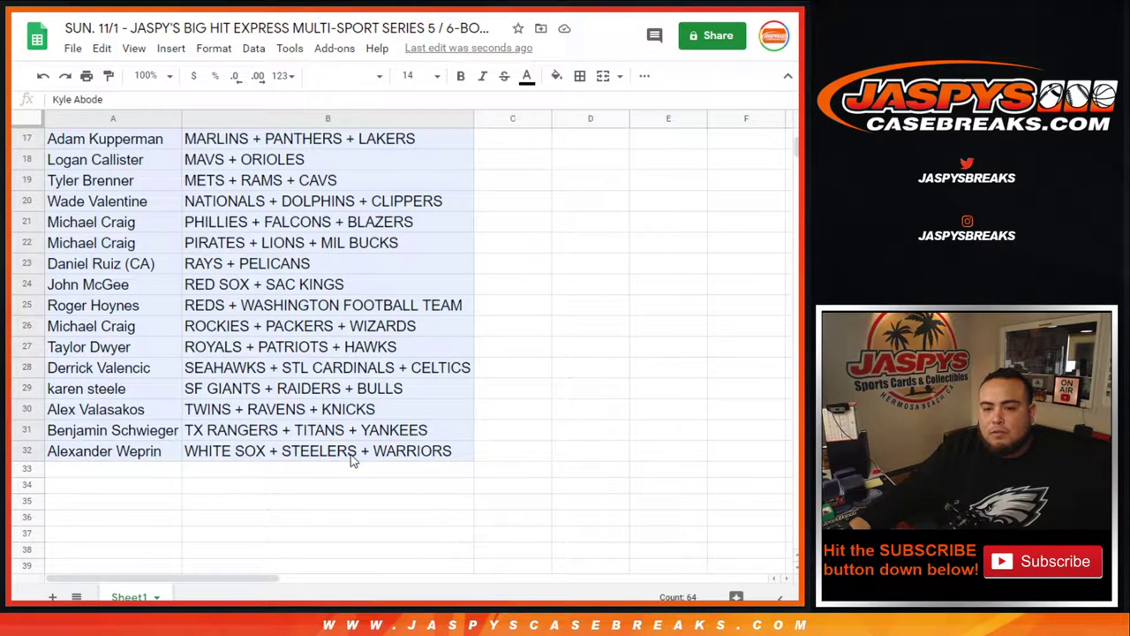
left_click(579, 76)
left_click(585, 107)
left_click(644, 76)
left_click(411, 105)
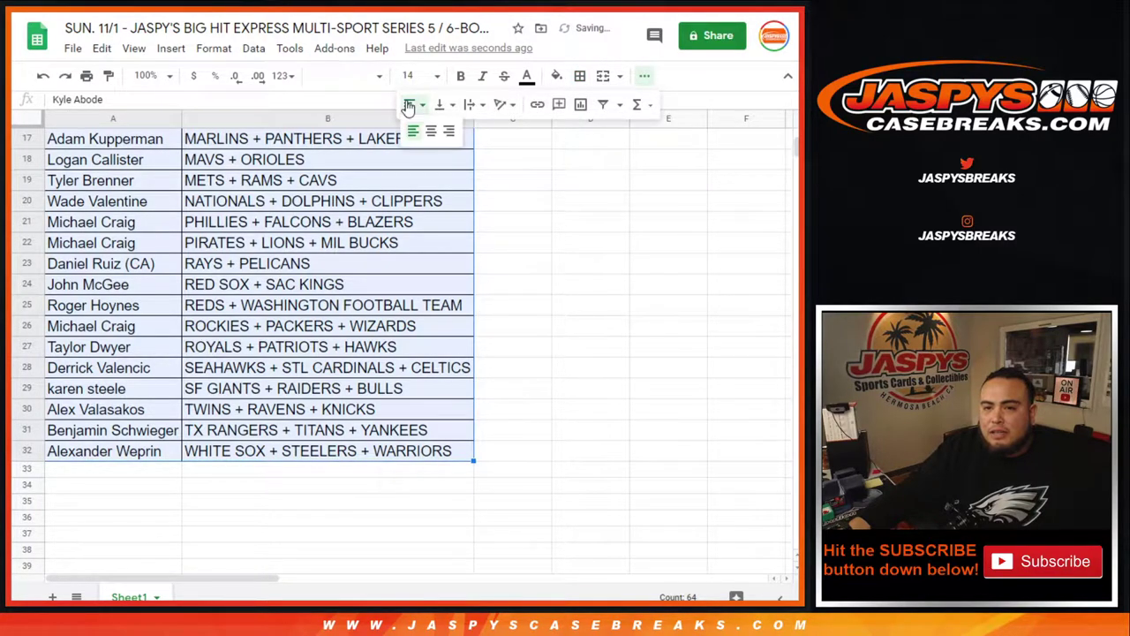
left_click(431, 131)
scroll(353, 309, "up", 5)
Step: Set the print layout to portrait with the workbook title as header
key("ctrl+p")
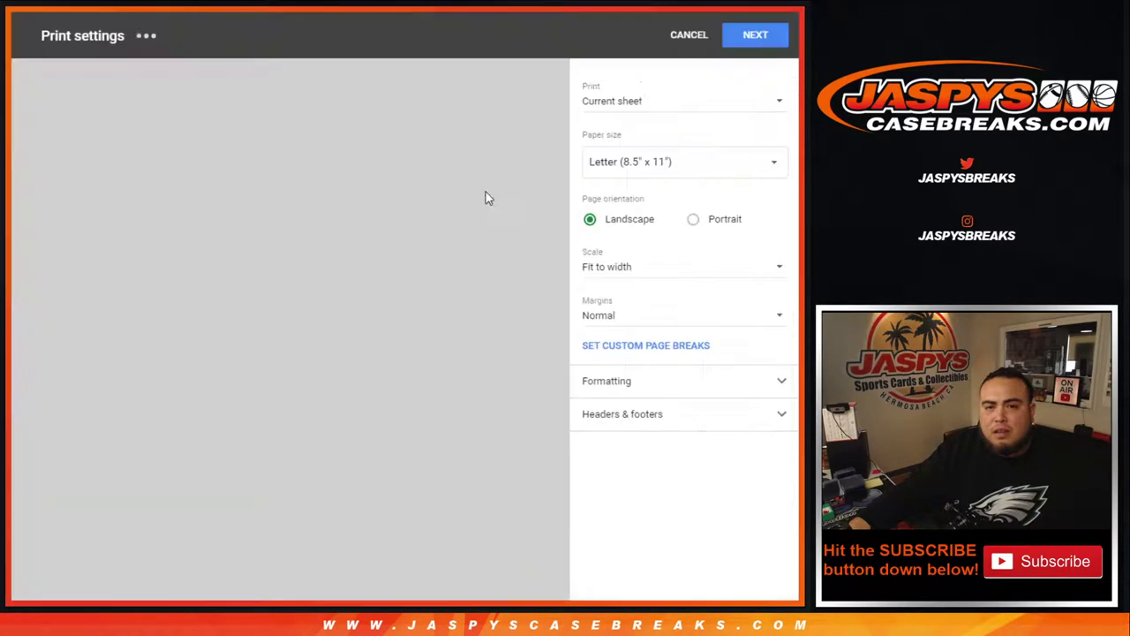
left_click(713, 218)
left_click(663, 414)
left_click(589, 473)
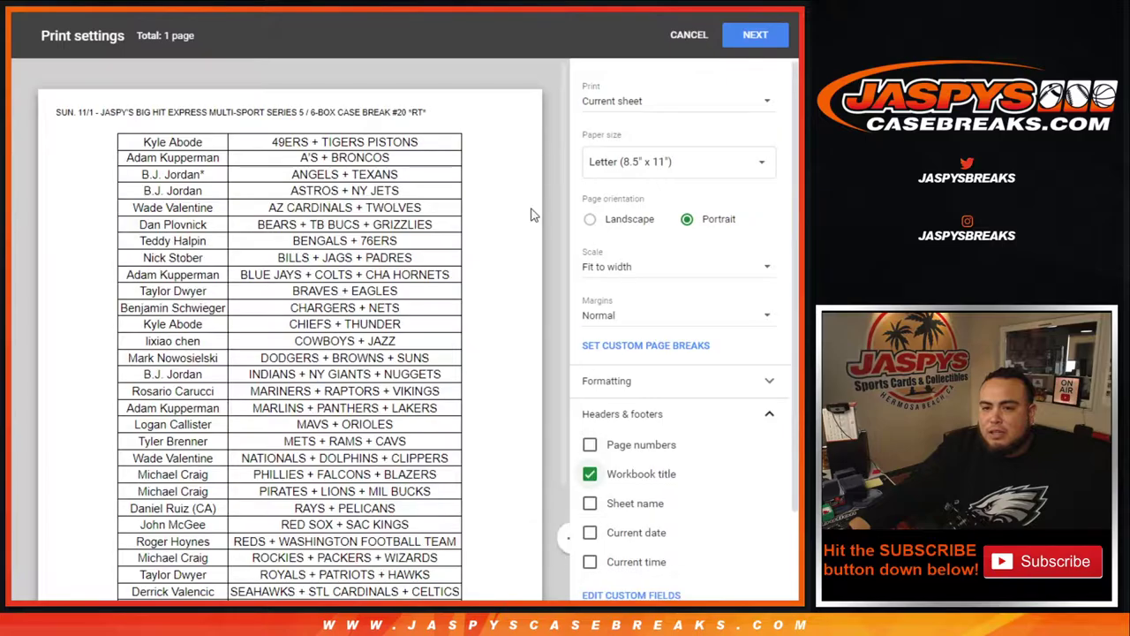
left_click_drag(558, 108, 572, 160)
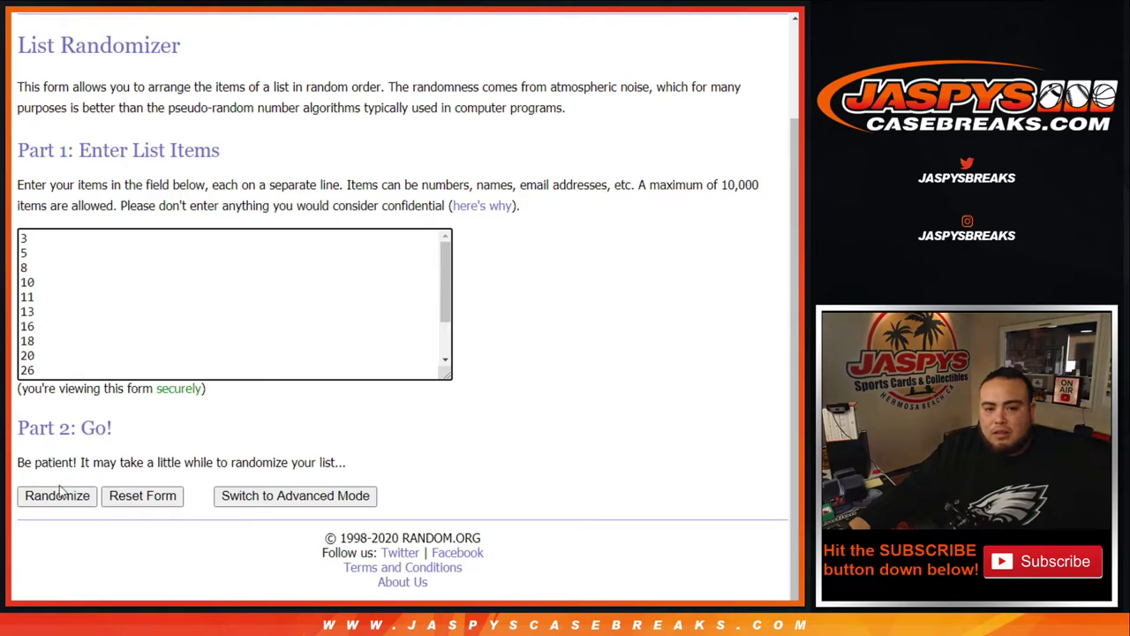
Step: Shuffle the 14-number list seven times and select the top result, 27
left_click(55, 498)
scroll(49, 503, "down", 1)
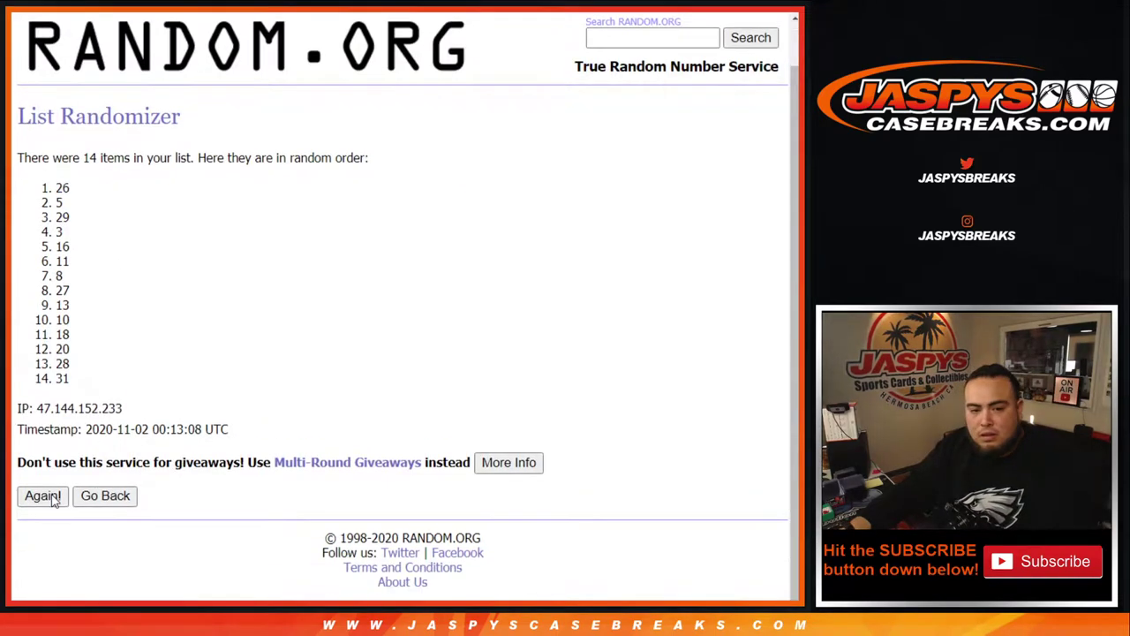
left_click(42, 496)
scroll(47, 503, "down", 1)
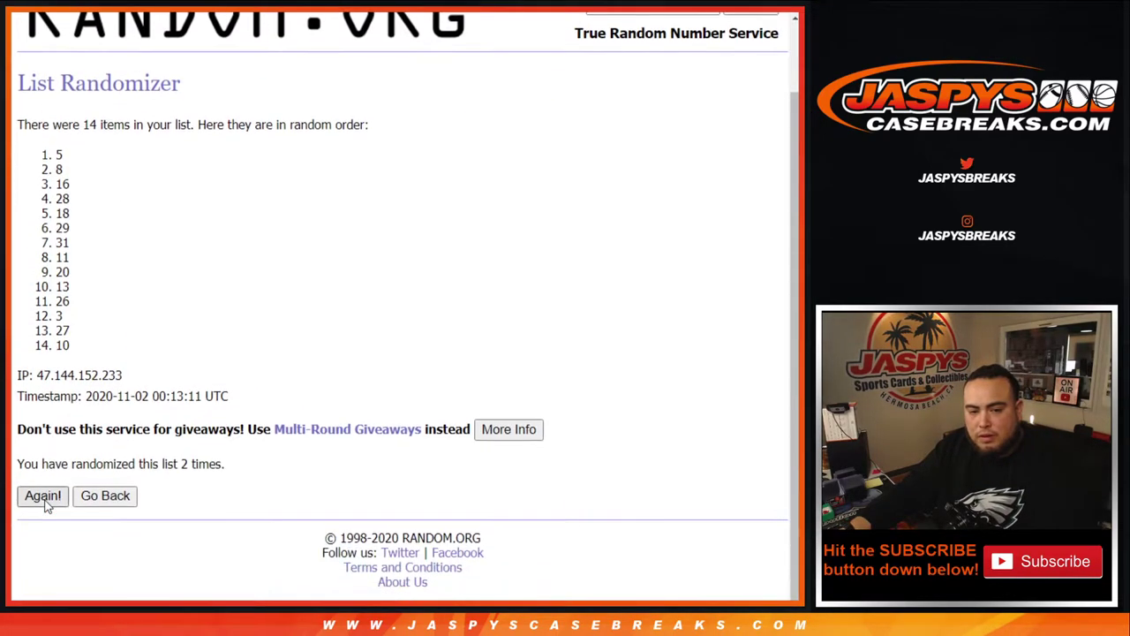
left_click(46, 500)
left_click(45, 499)
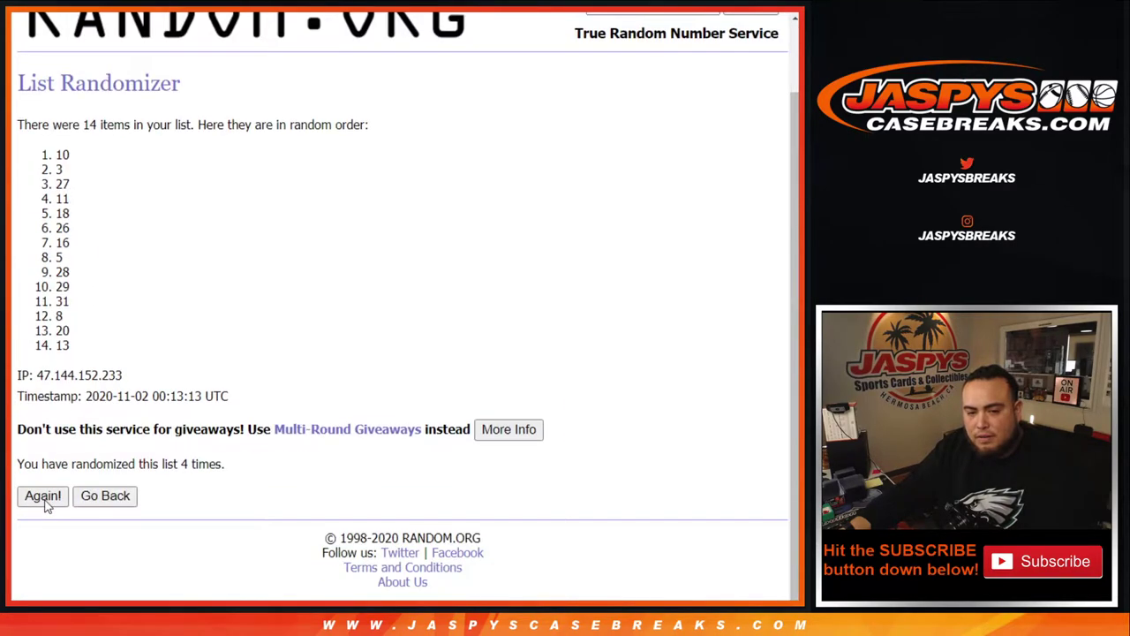
left_click(46, 499)
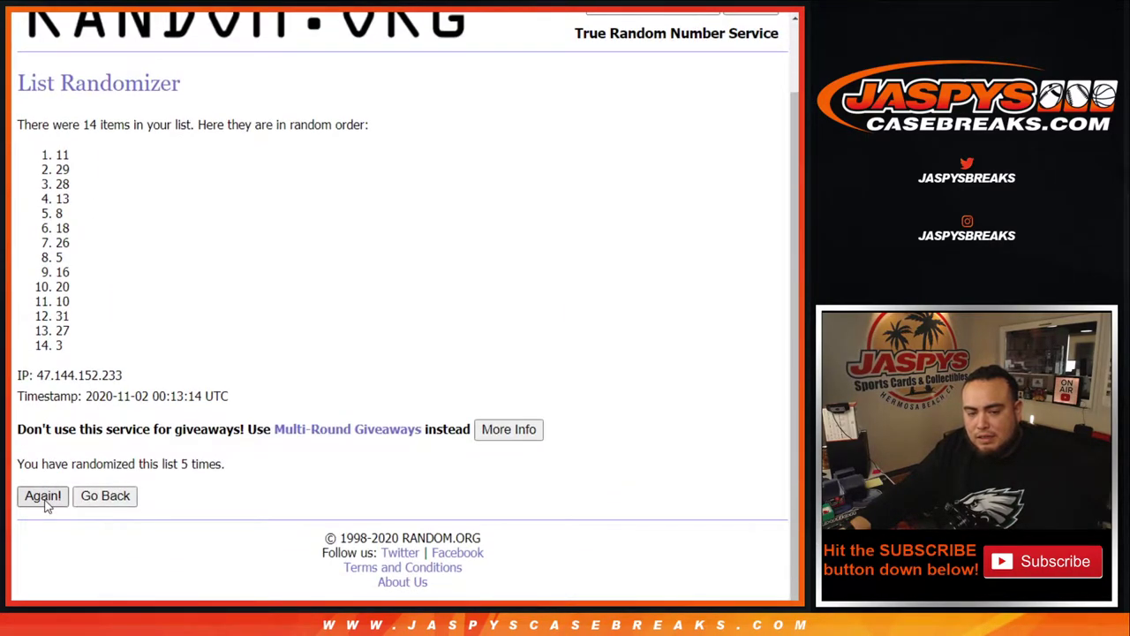
left_click(46, 500)
key("F5")
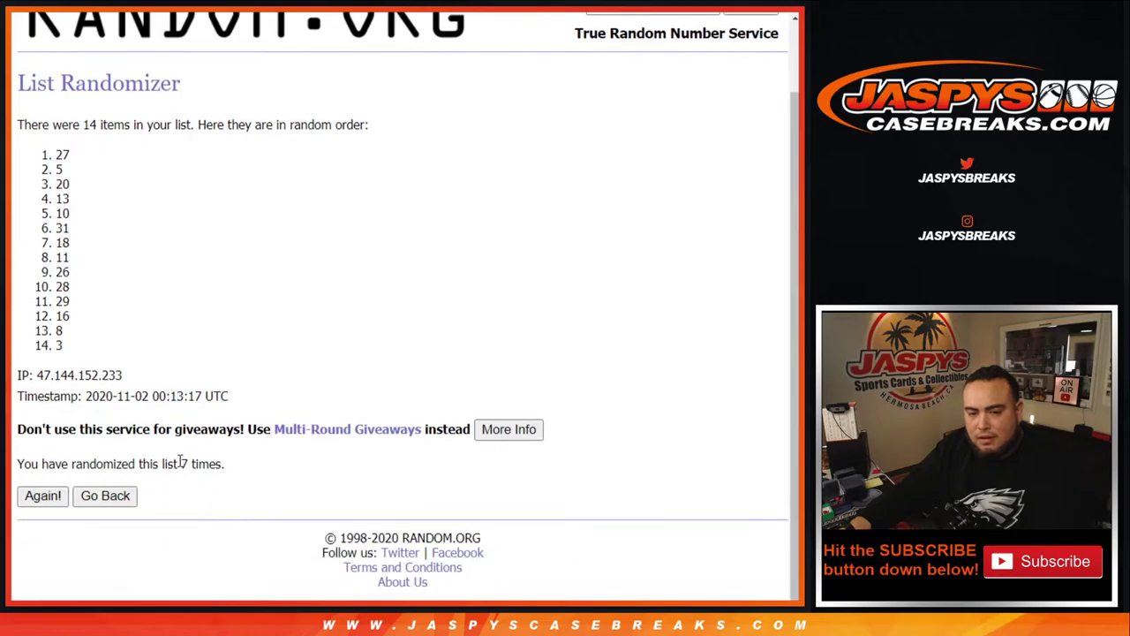
left_click_drag(179, 461, 224, 464)
left_click_drag(82, 155, 31, 140)
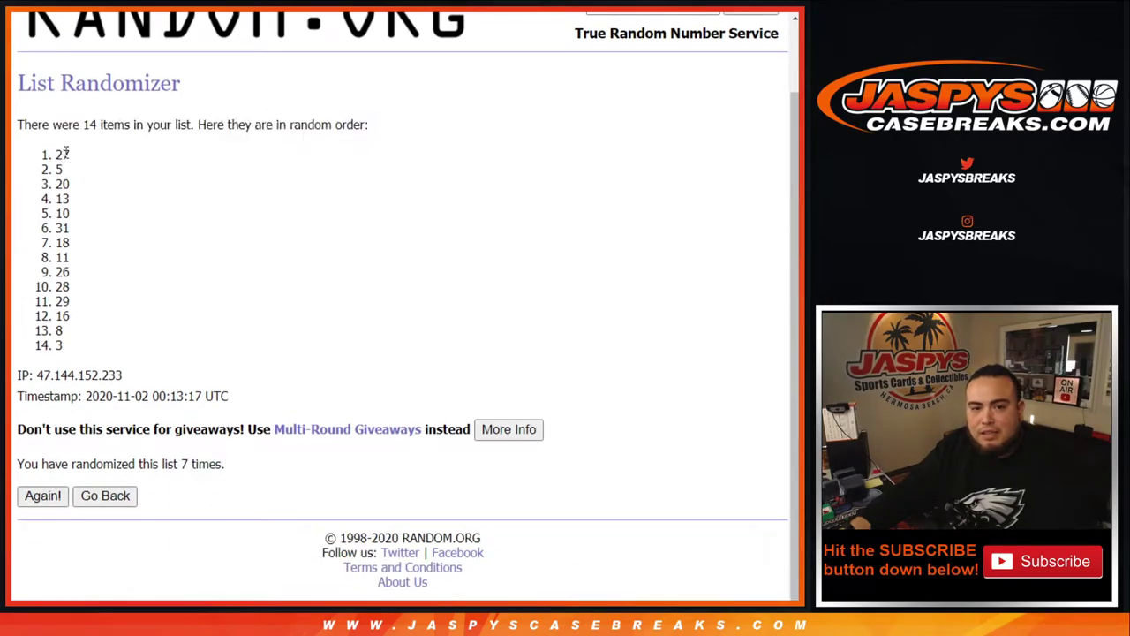
double_click(61, 155)
Step: In the JASPY SHOW NOTES sheet, delete the 27 from cell D11
left_click(546, 5)
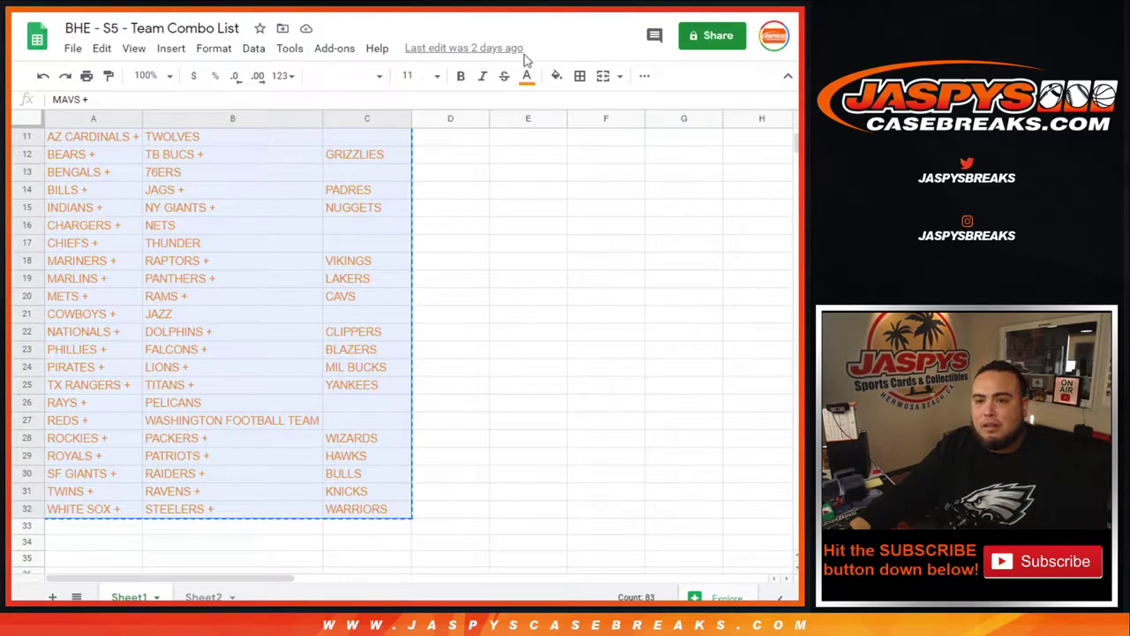
key("ctrl+Tab")
left_click_drag(796, 358, 770, 186)
key("ctrl+c")
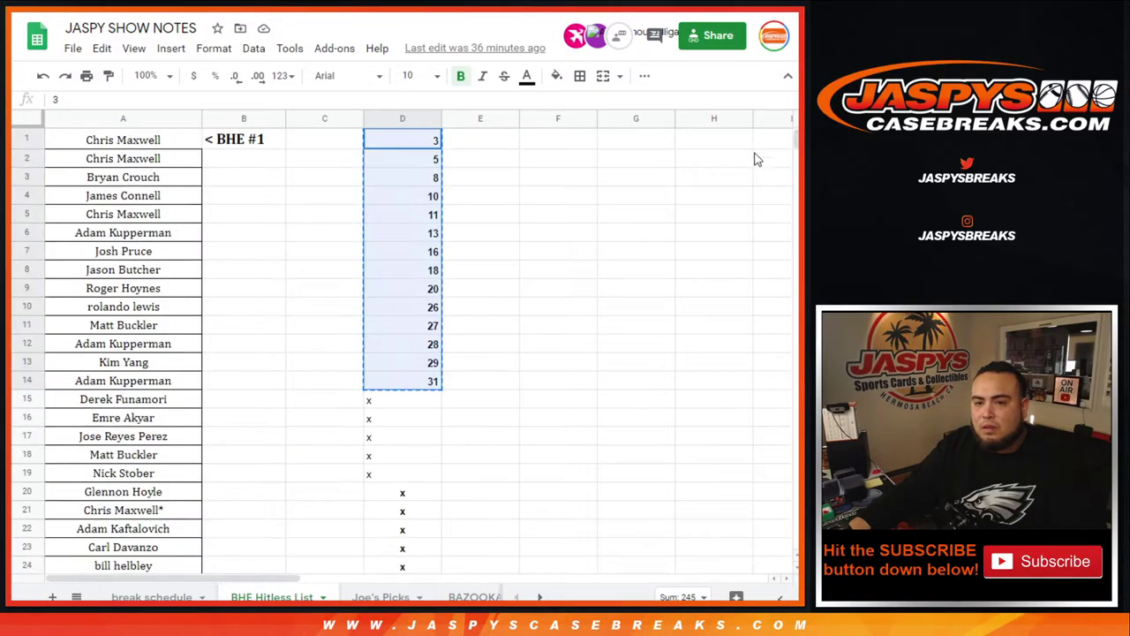
left_click(422, 327)
key("Delete")
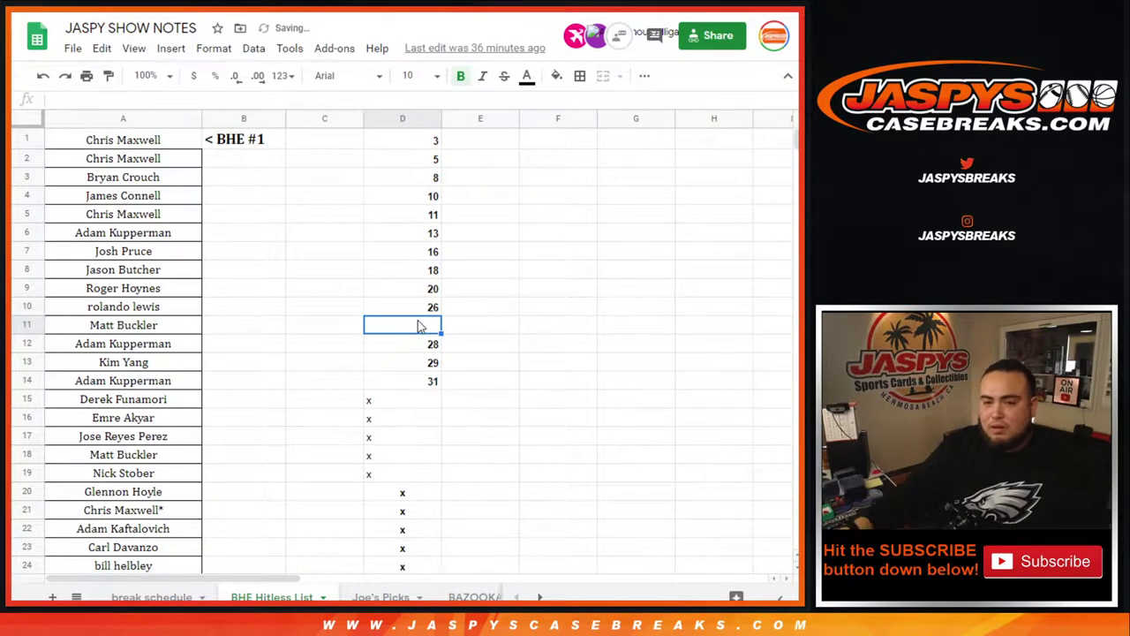
Step: Move 28, 29 and 31 up from D12:D14 into D11:D13
left_click_drag(424, 346, 427, 385)
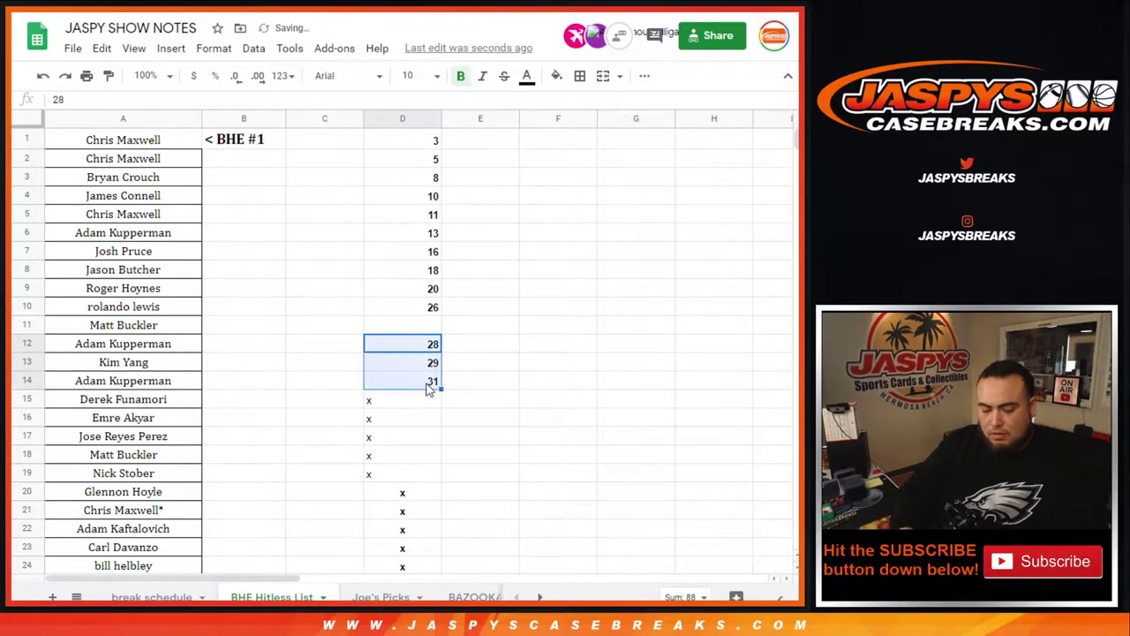
key("Delete")
key("Up")
key("ctrl+v")
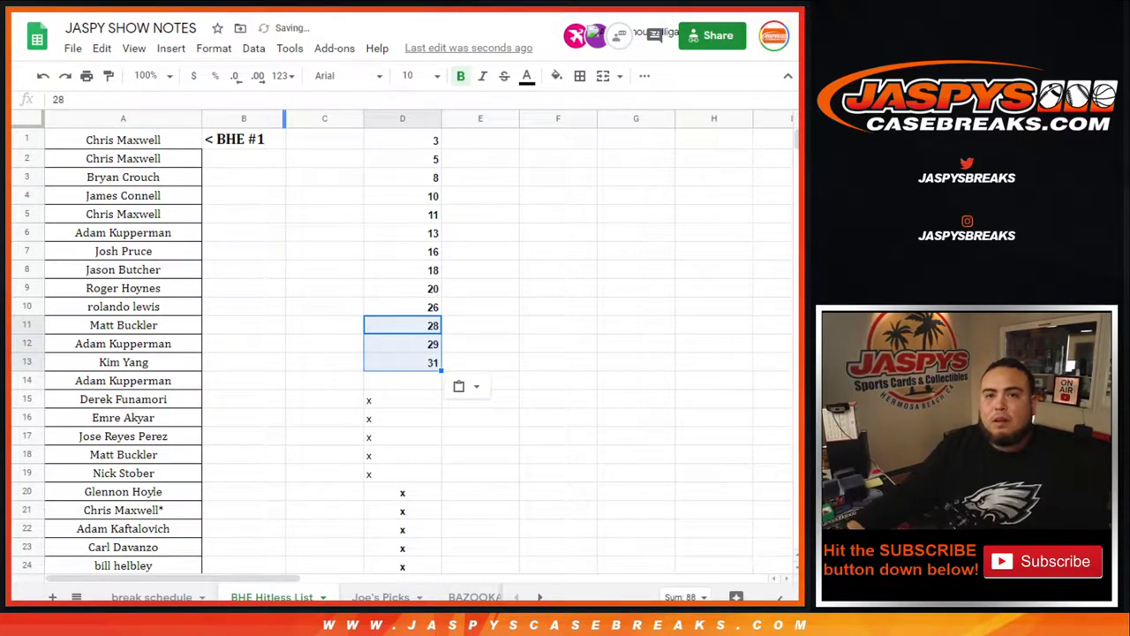
key("ctrl+p")
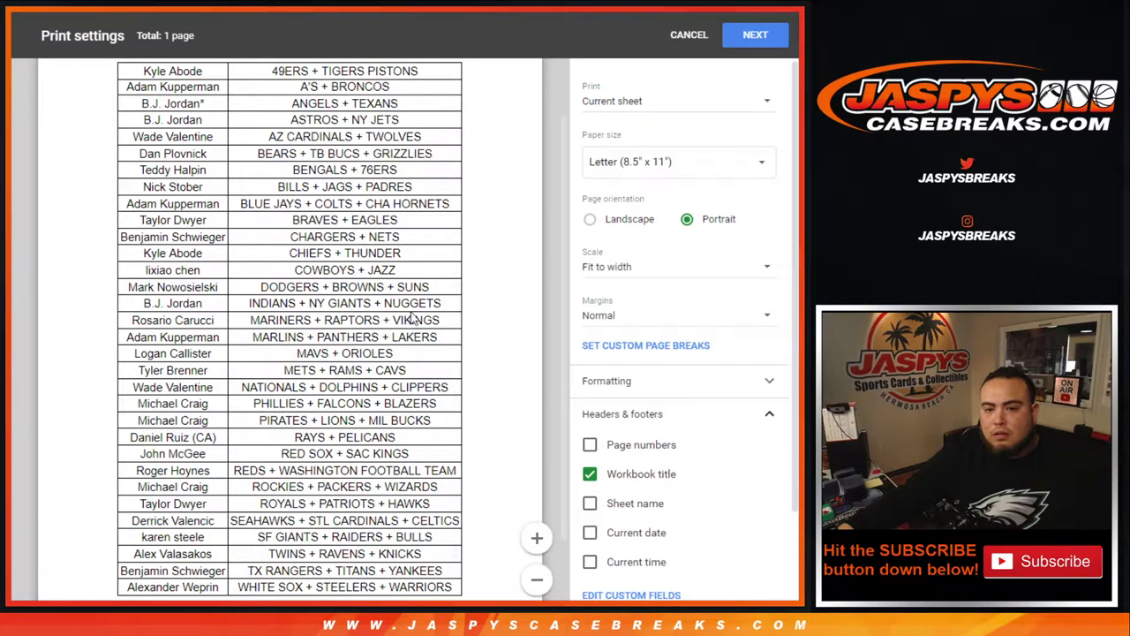
Step: Print one copy of the one-page buyer and team list on the Samsung M2020 Series printer
left_click(755, 34)
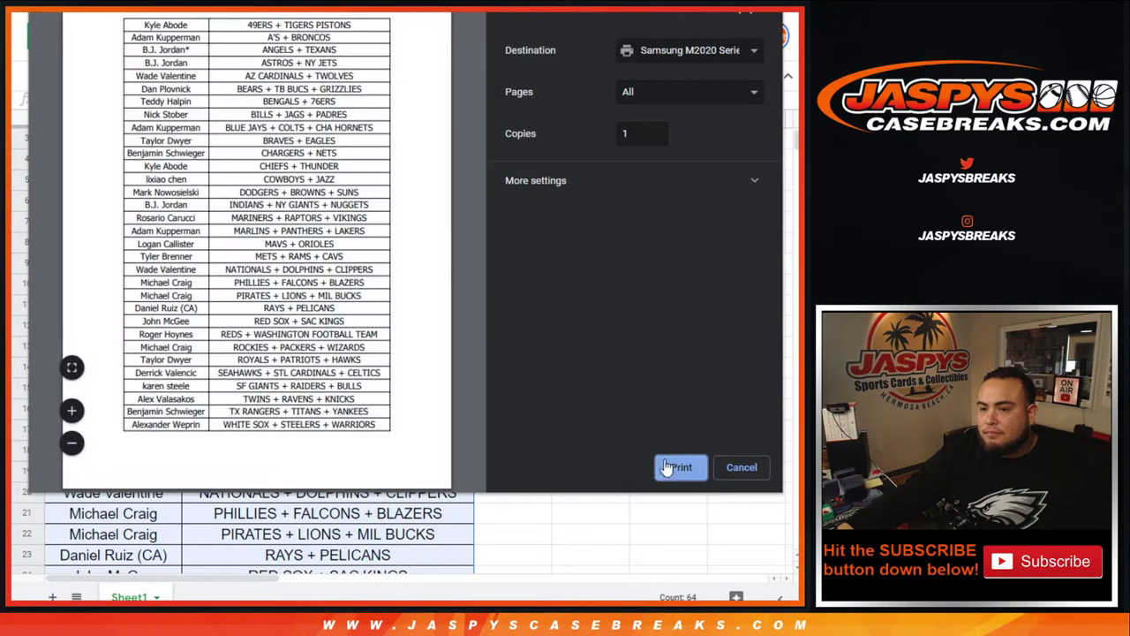
left_click(675, 467)
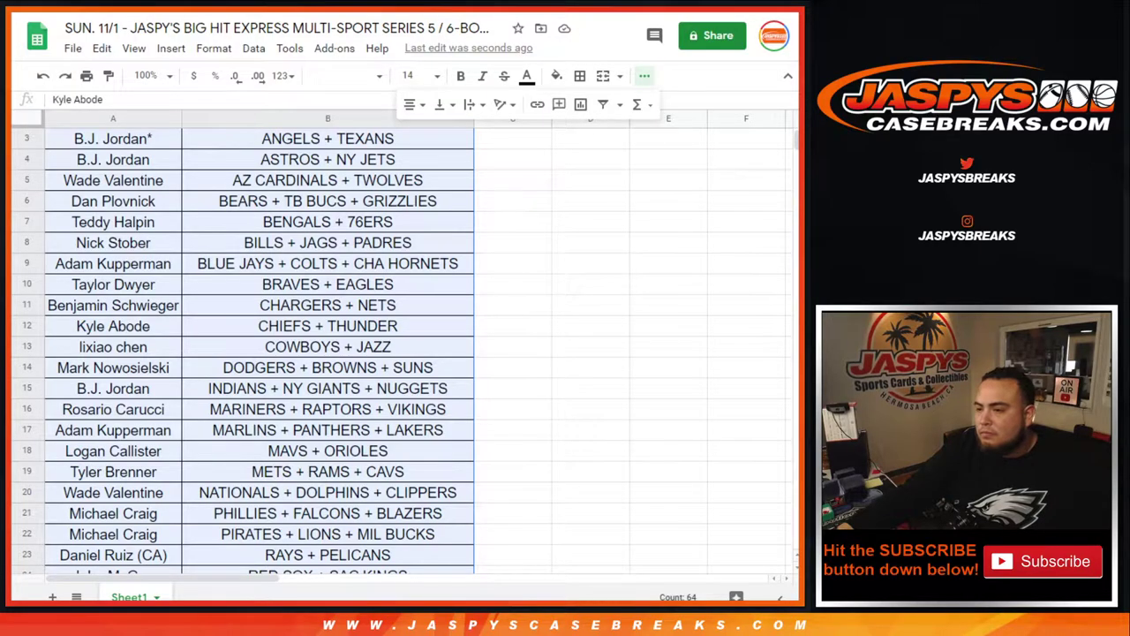